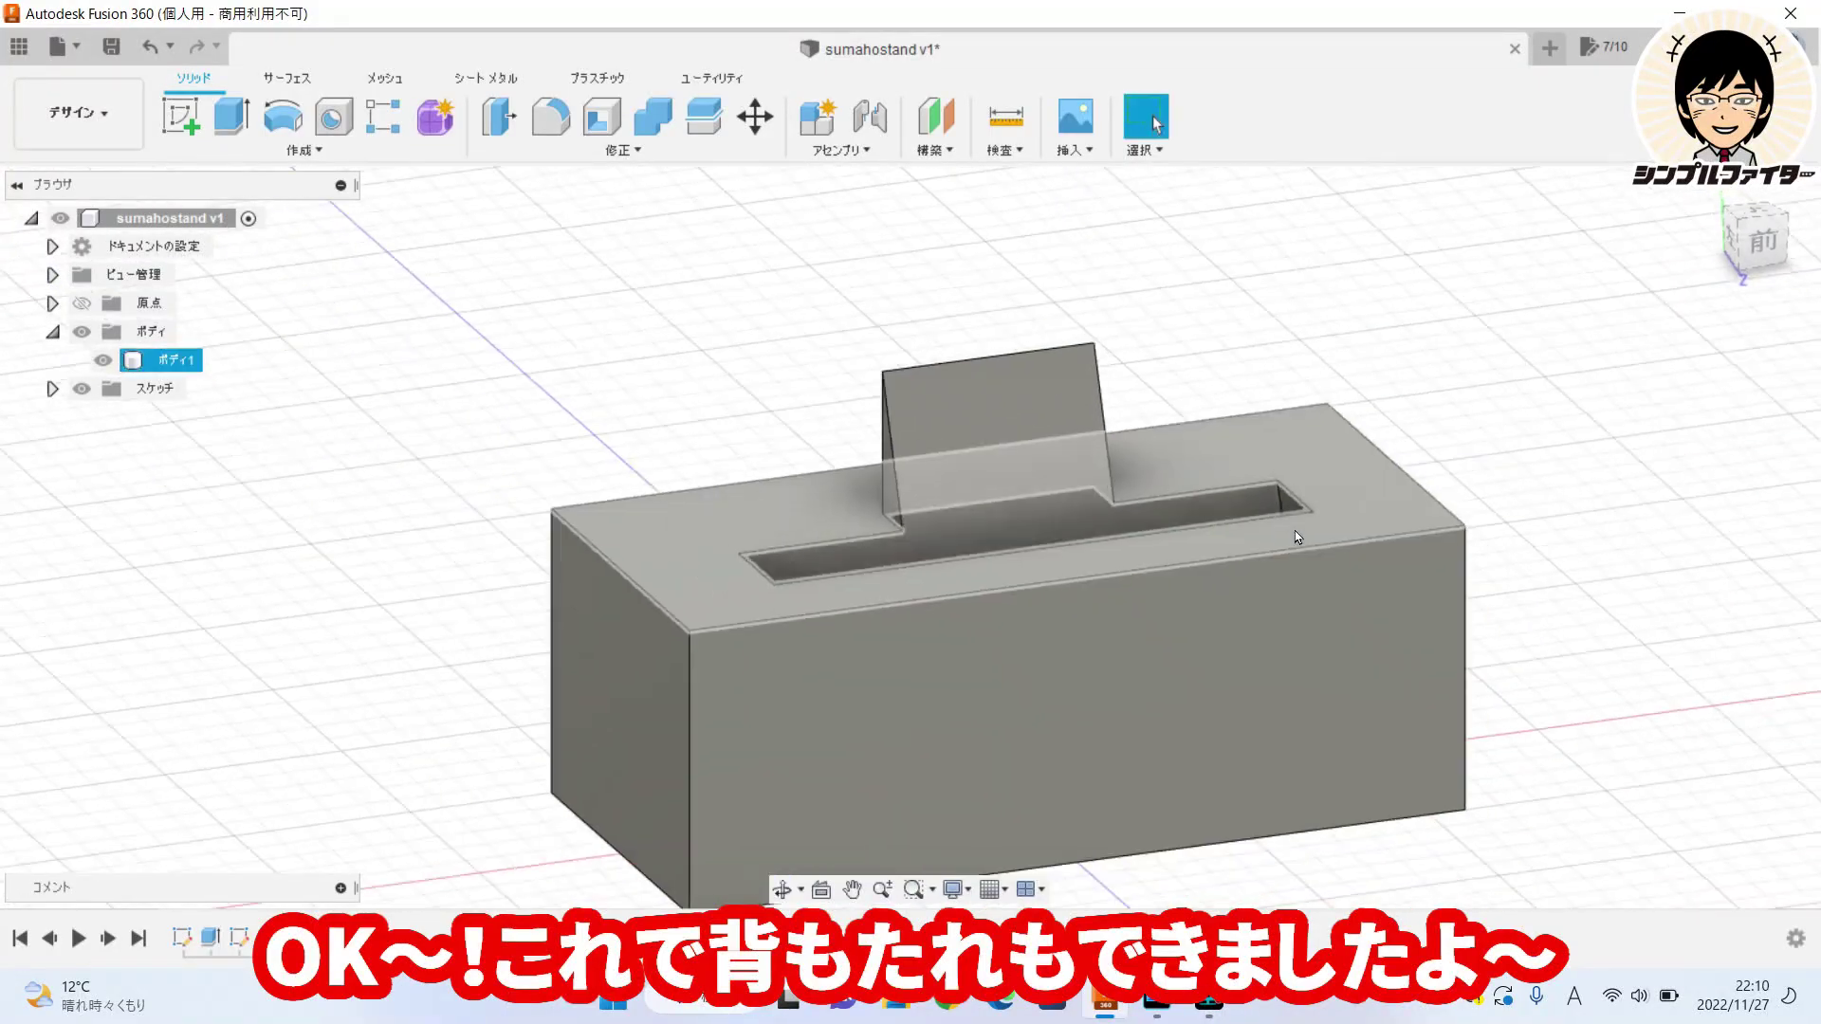
# Fillet the box's three top edges and its front and right vertical edges at 10 mm.
pyautogui.keyDown('shift'); pyautogui.moveTo(1343, 537); pyautogui.dragTo(914, 293, button='middle'); pyautogui.keyUp('shift')
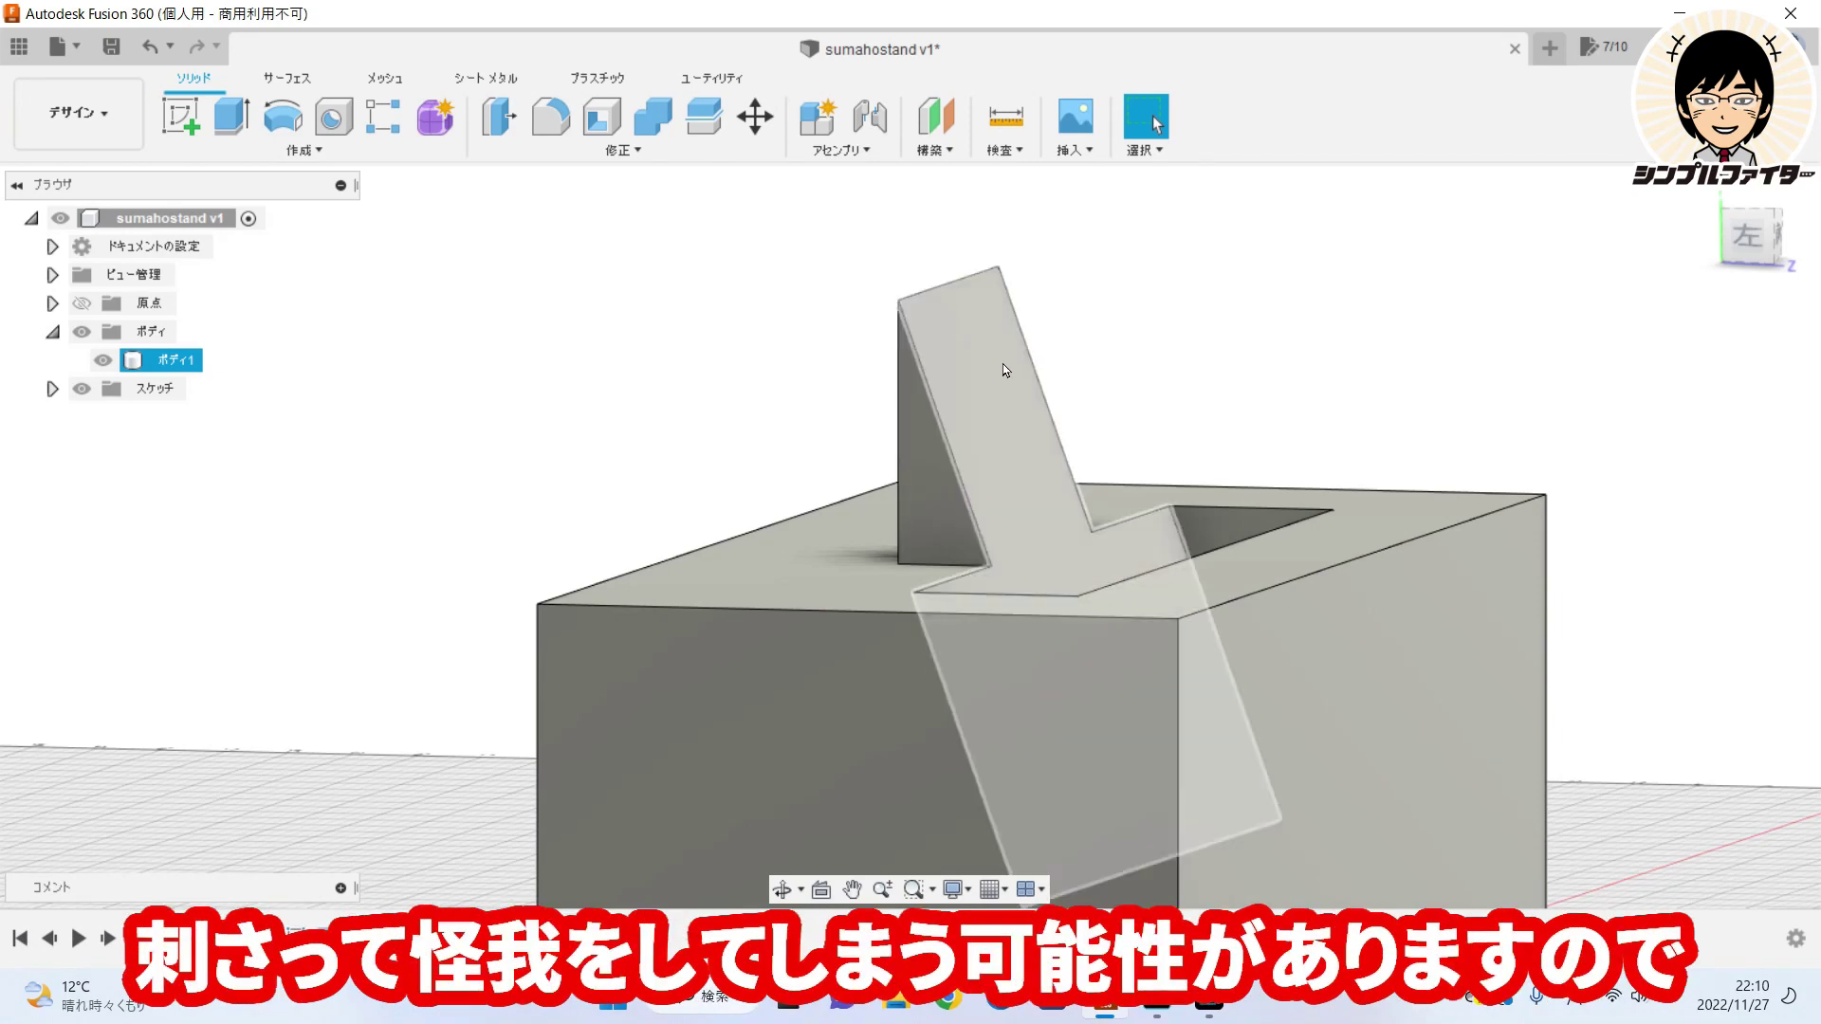
pyautogui.keyDown('shift'); pyautogui.moveTo(709, 317); pyautogui.dragTo(713, 347, button='middle'); pyautogui.keyUp('shift')
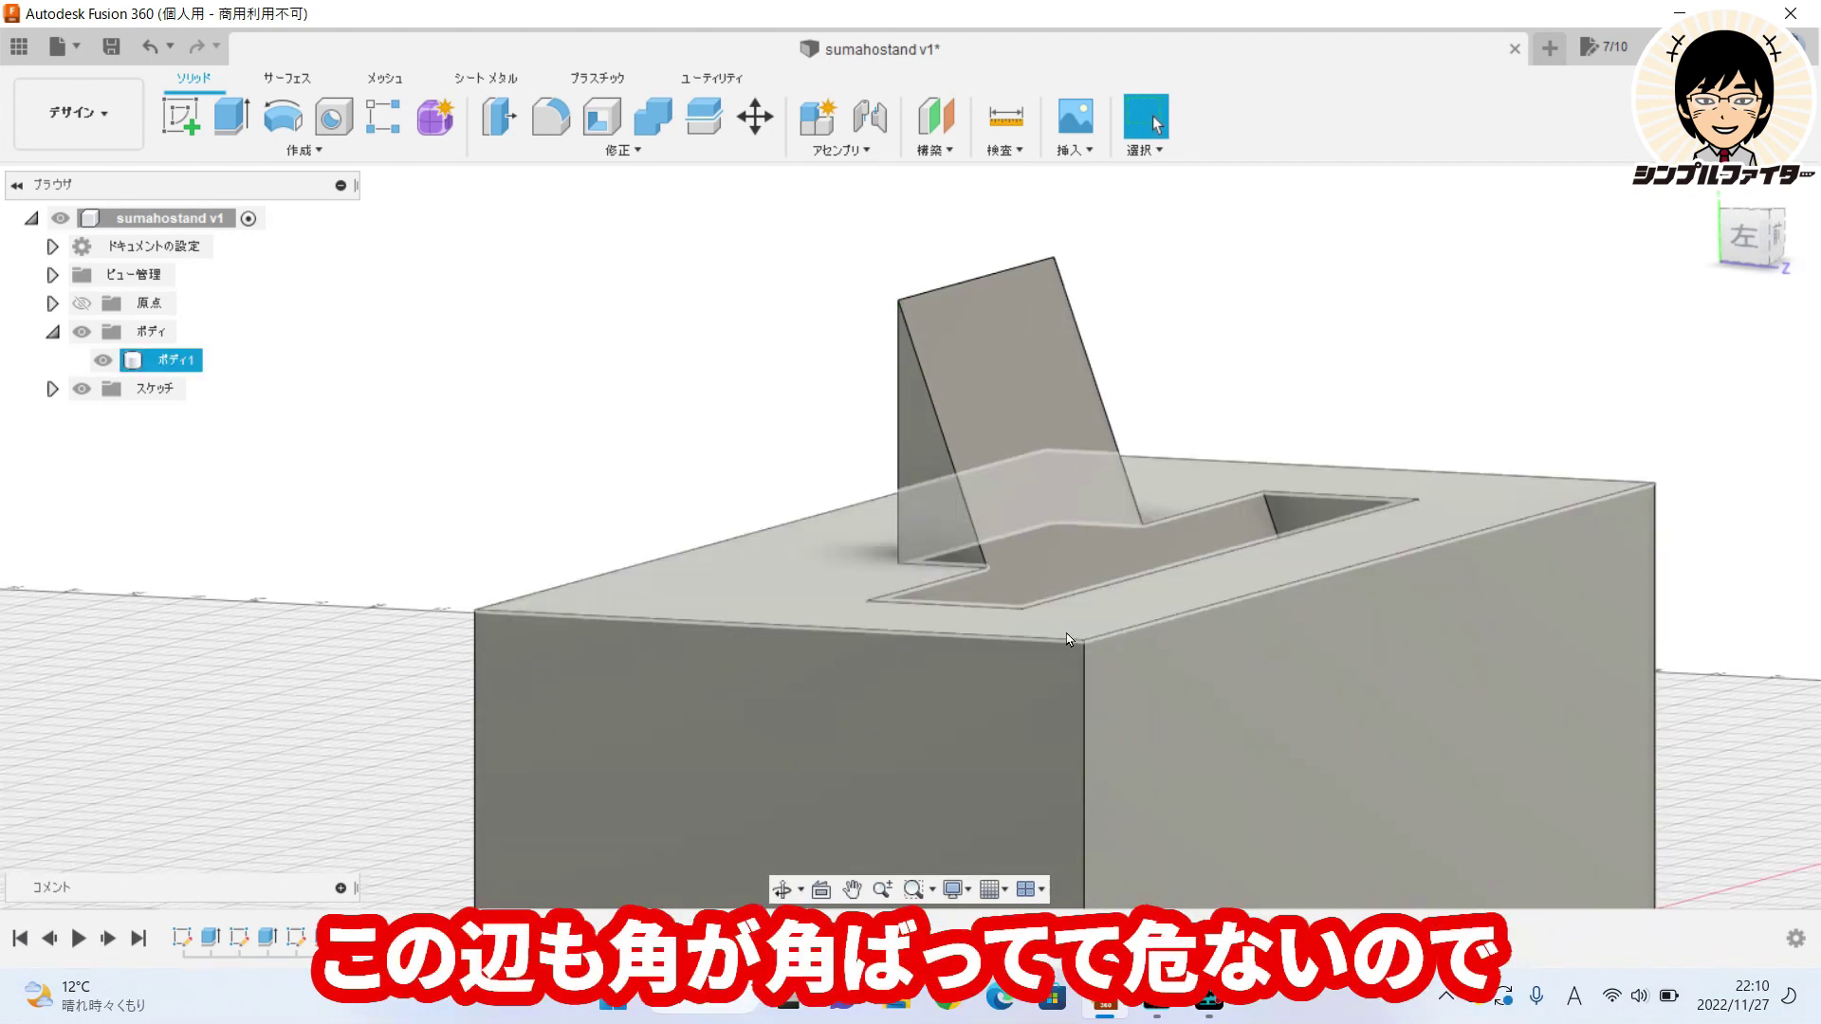
pyautogui.click(560, 126)
pyautogui.keyDown('shift'); pyautogui.moveTo(795, 536); pyautogui.dragTo(714, 431, button='middle'); pyautogui.keyUp('shift')
pyautogui.scroll(3, 658, 495)
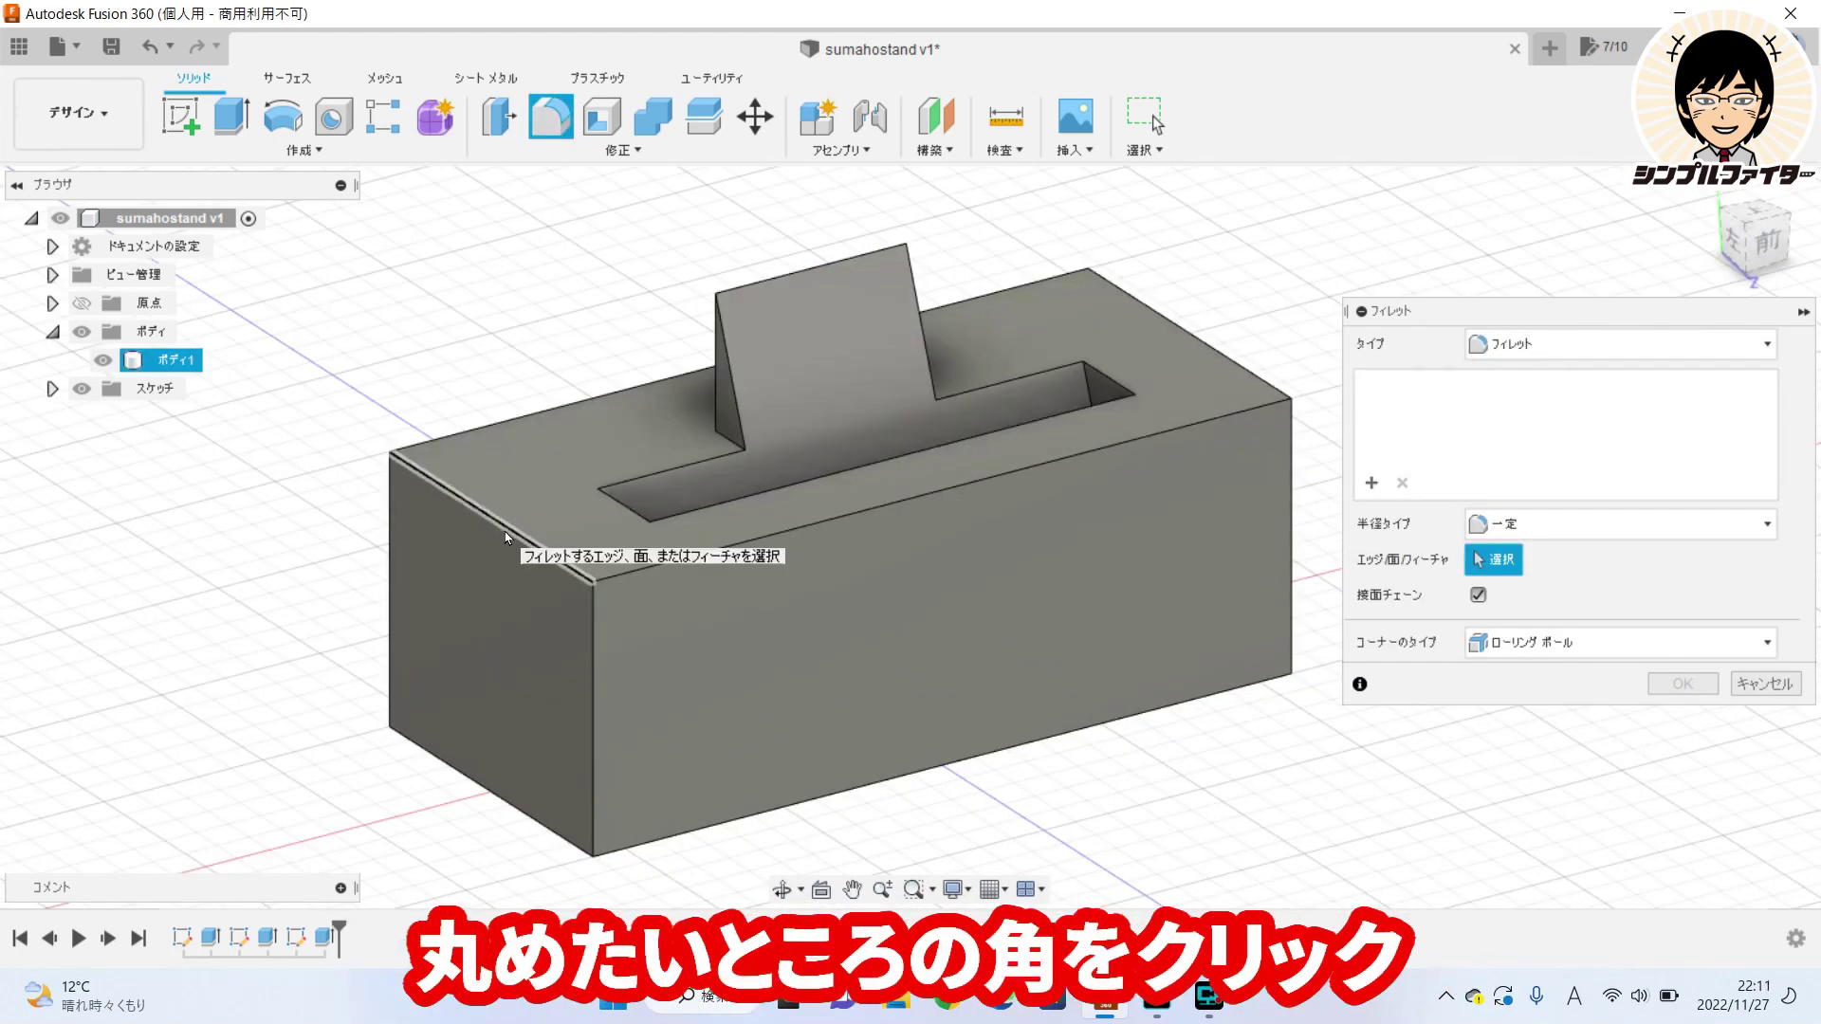
pyautogui.click(504, 531)
pyautogui.click(590, 621)
pyautogui.click(859, 513)
pyautogui.click(1182, 328)
pyautogui.click(1289, 512)
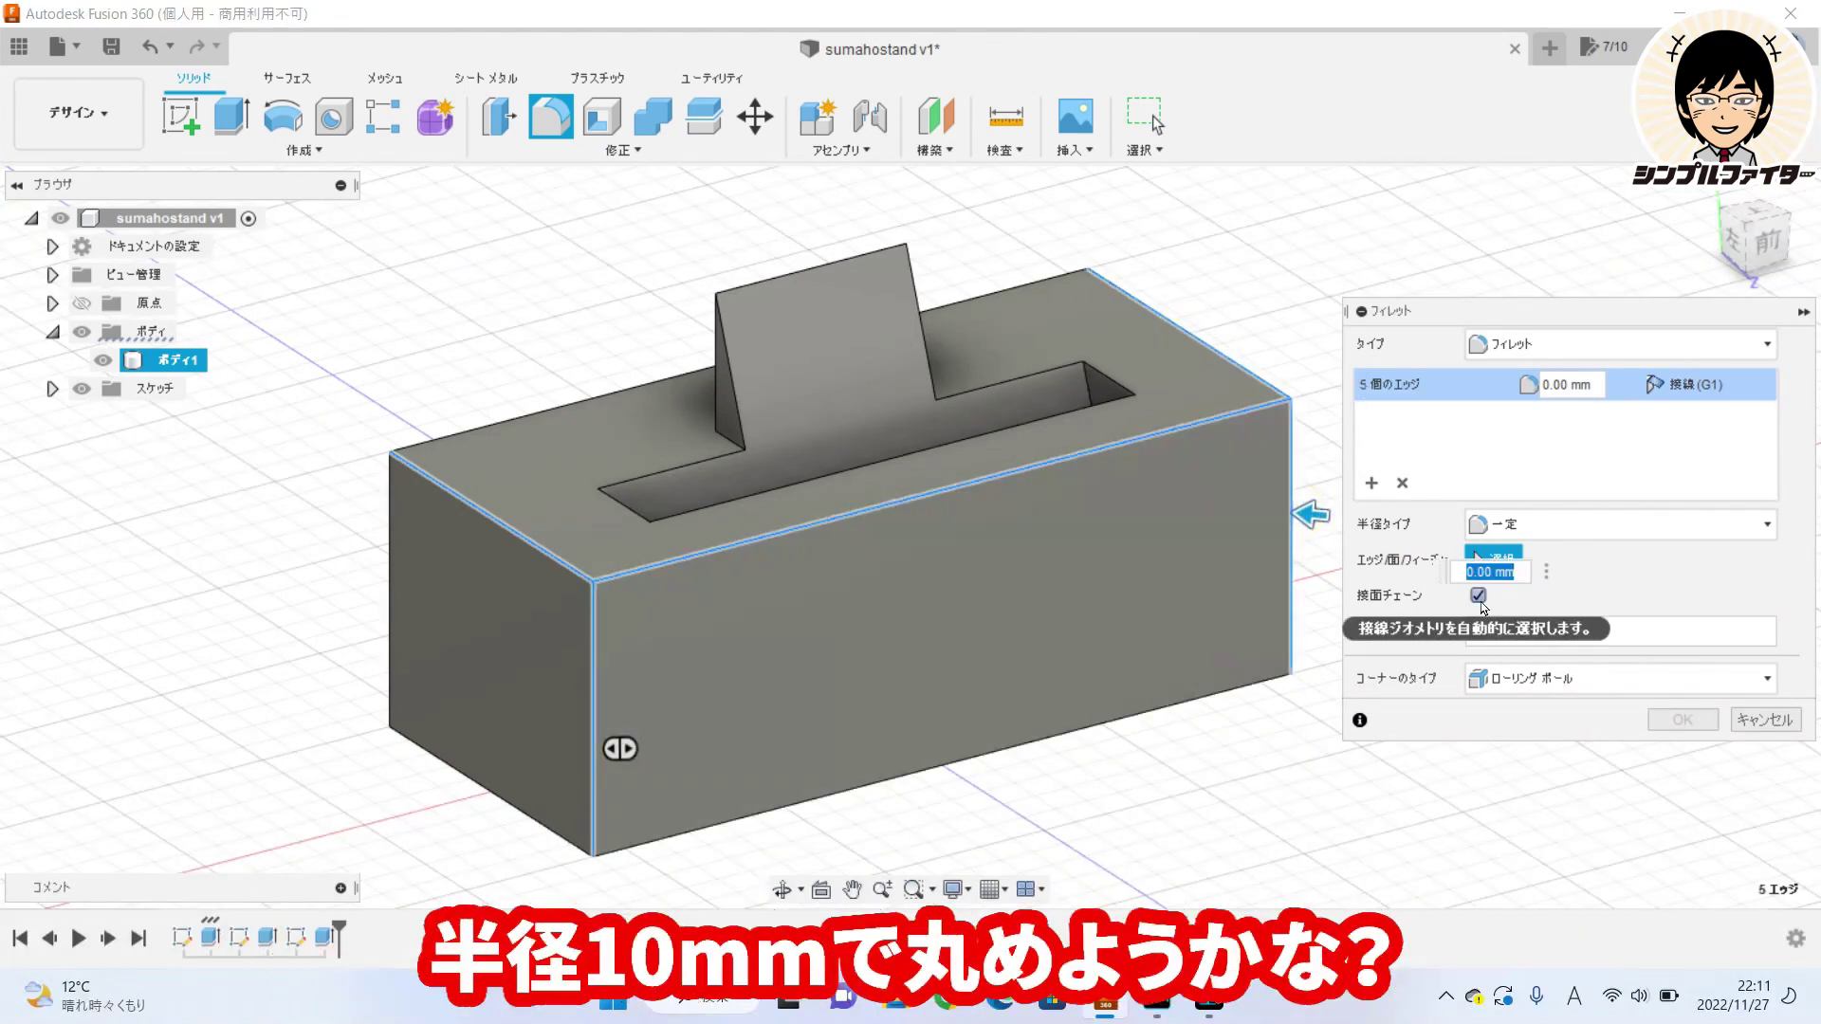
pyautogui.write('10')
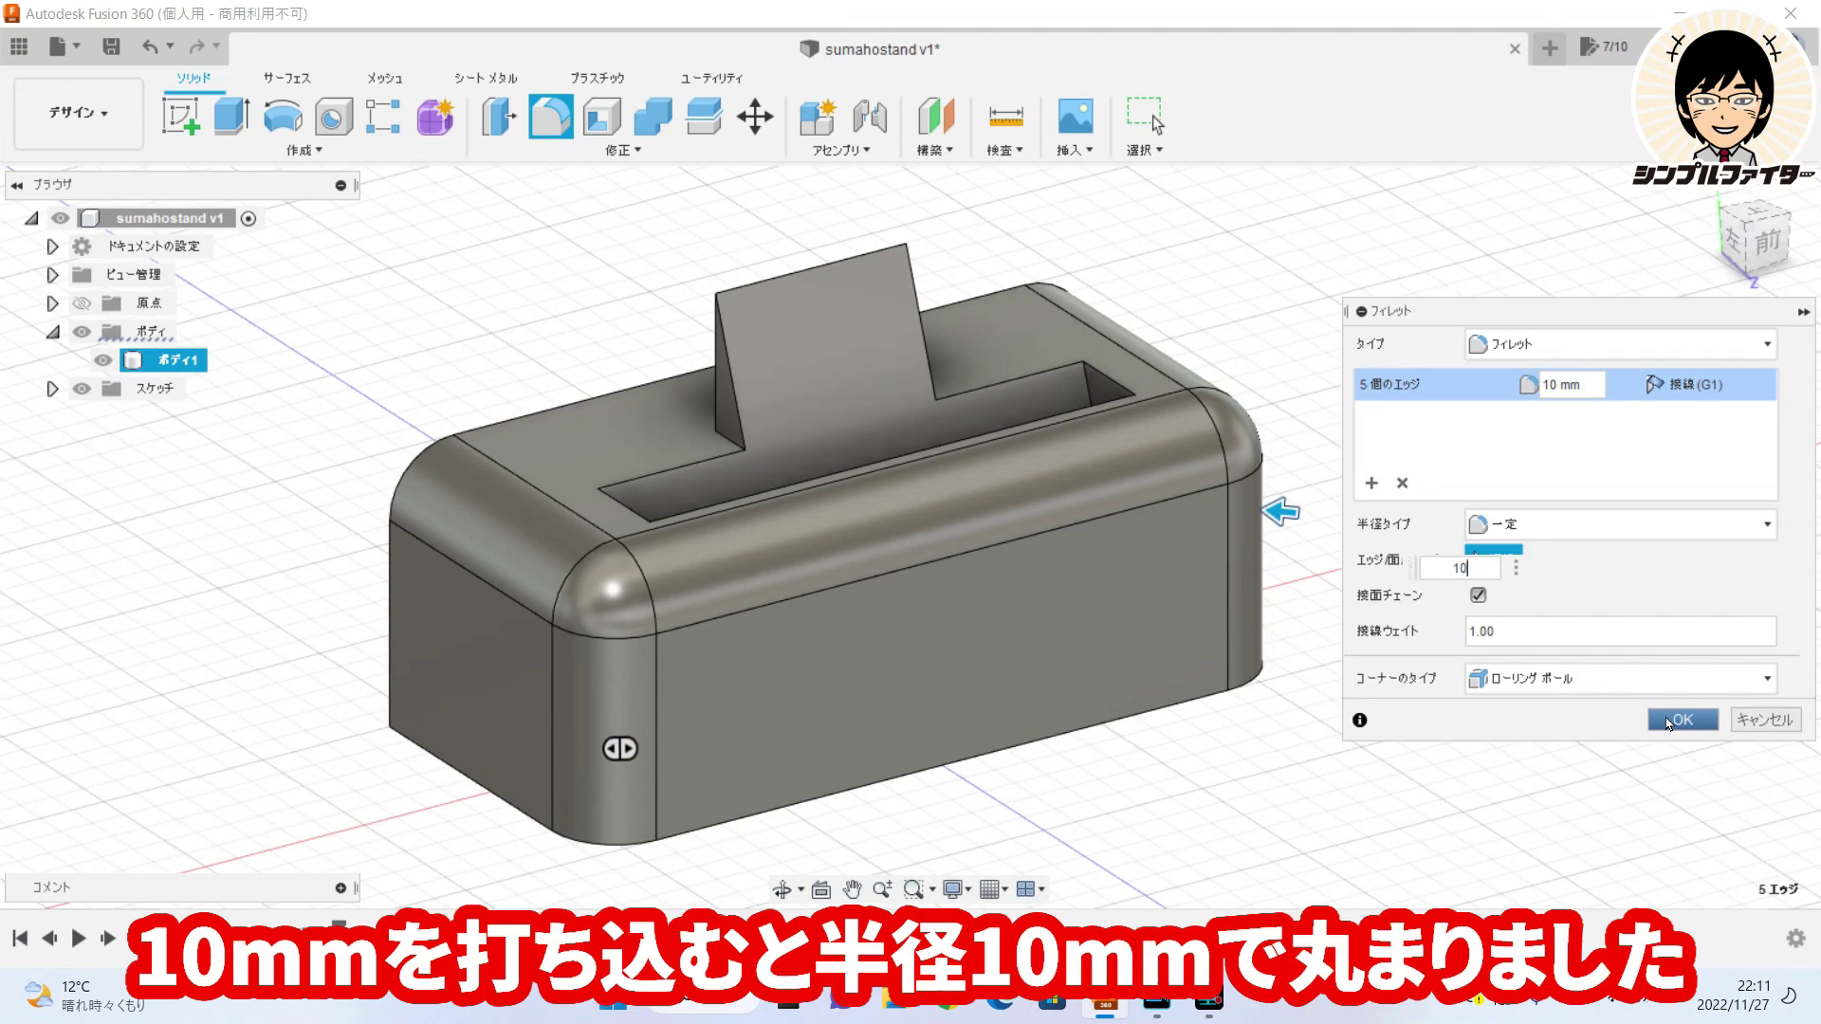
pyautogui.click(1667, 719)
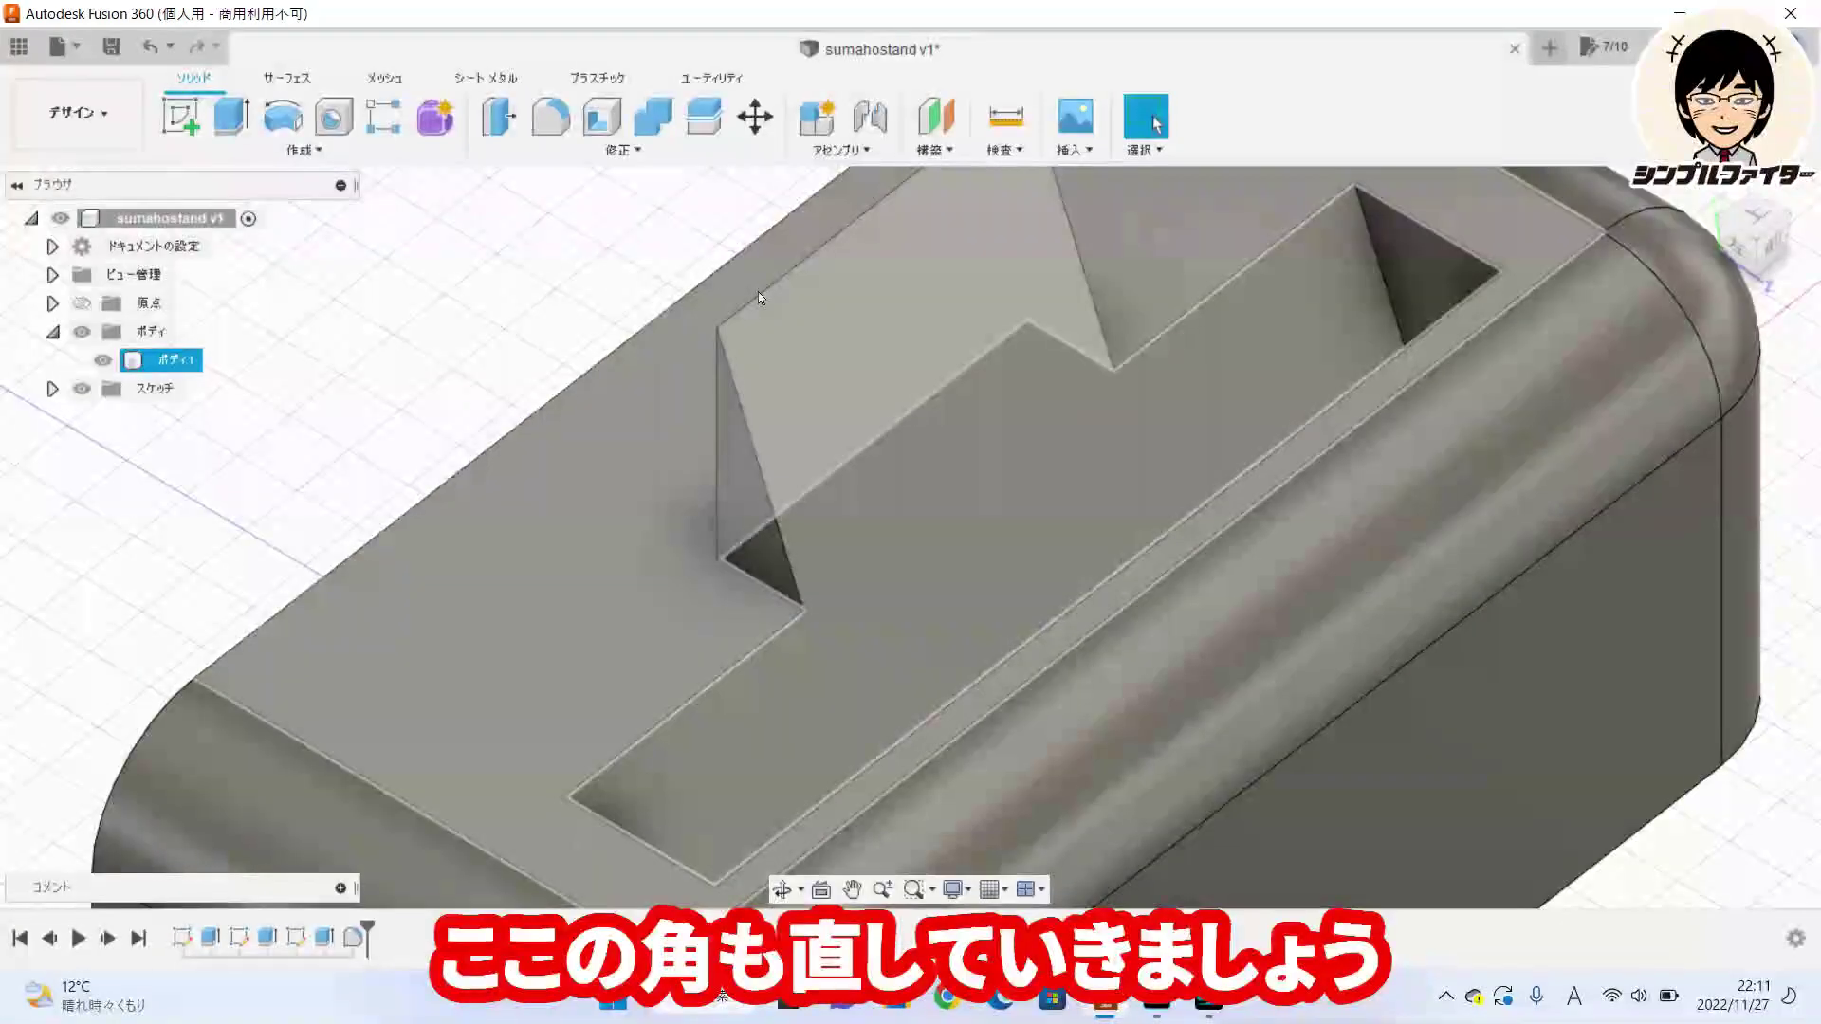
# Fillet the backrest's top, slanted and vertical edges on both sides at 1.5 mm.
pyautogui.click(561, 131)
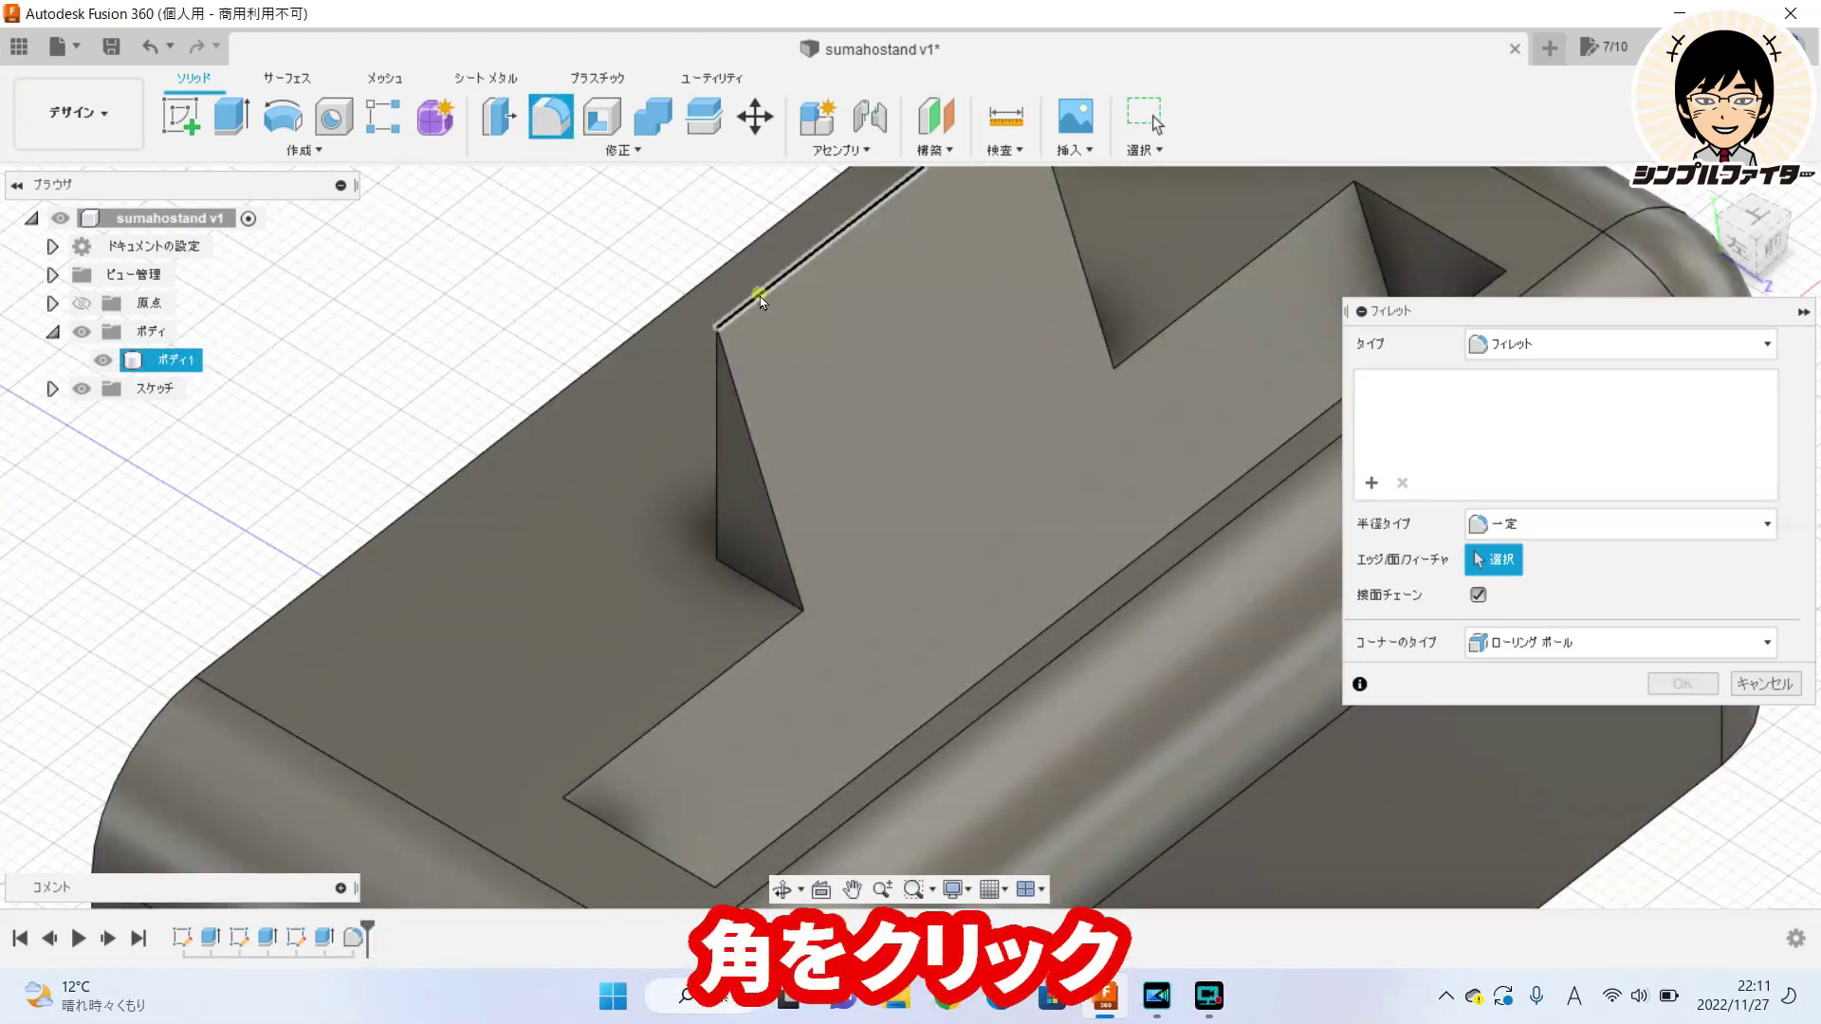
pyautogui.click(759, 296)
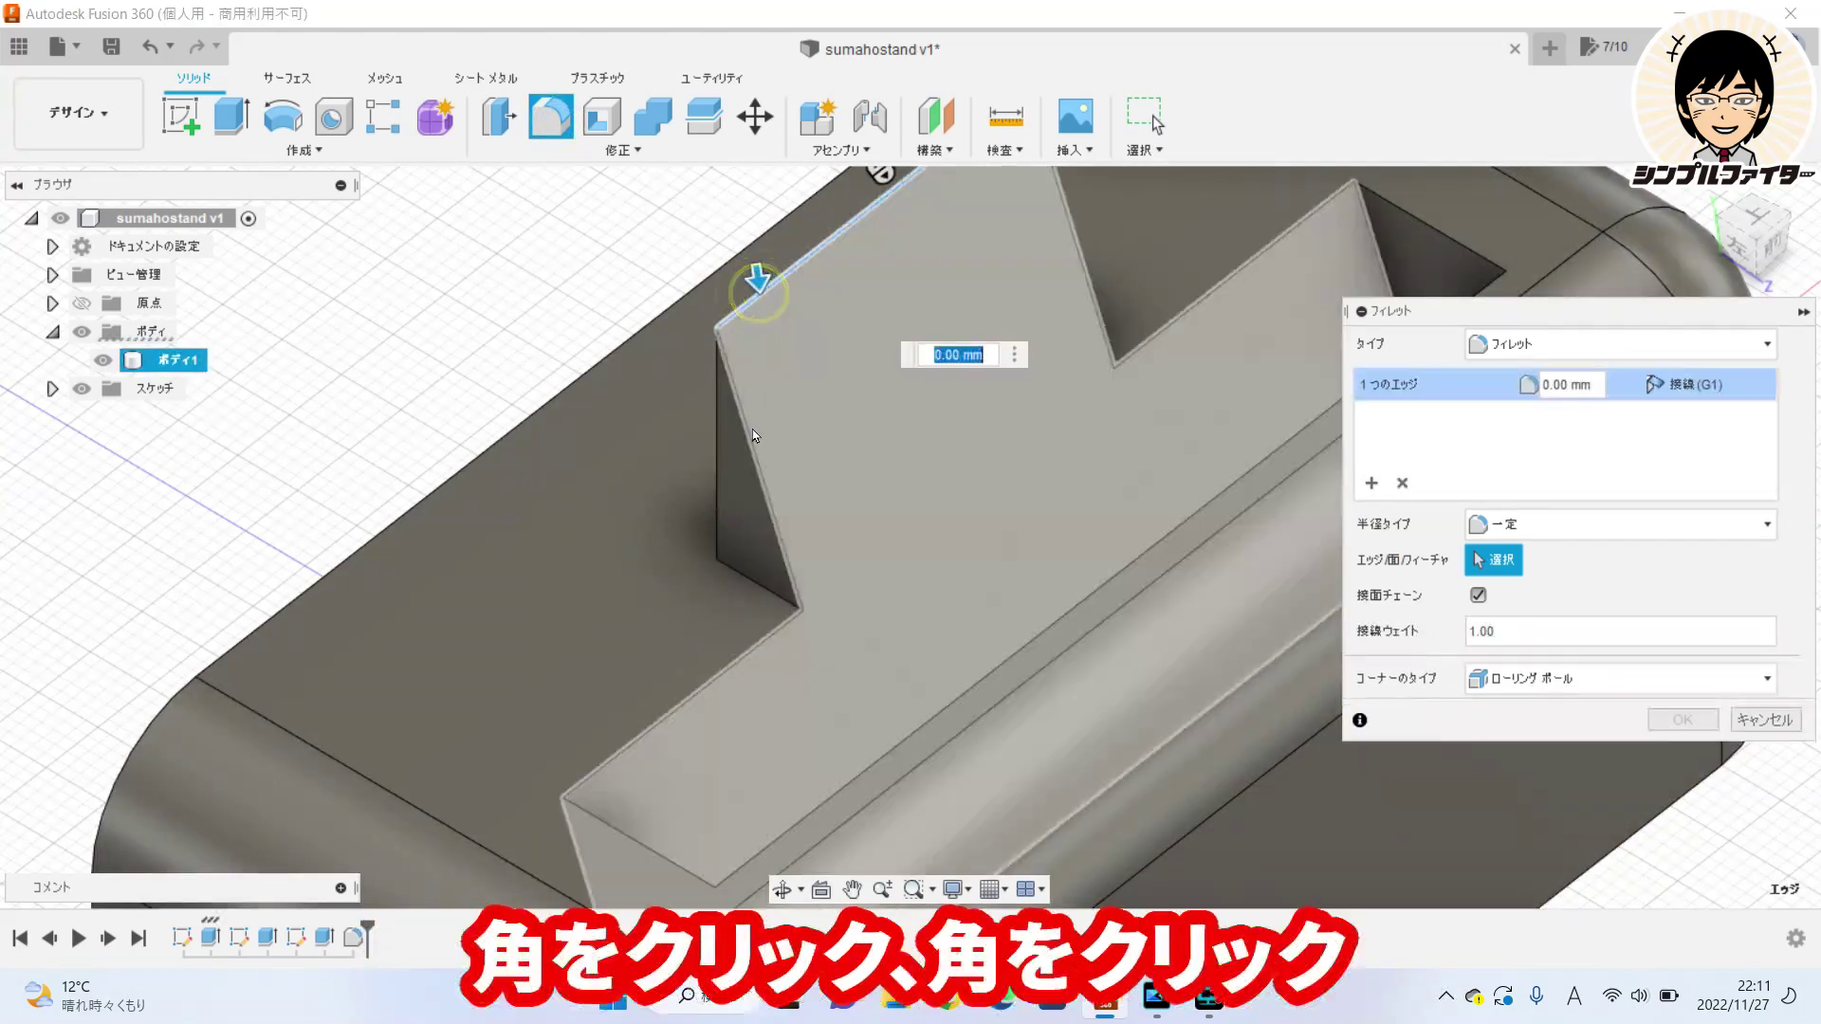
pyautogui.click(749, 436)
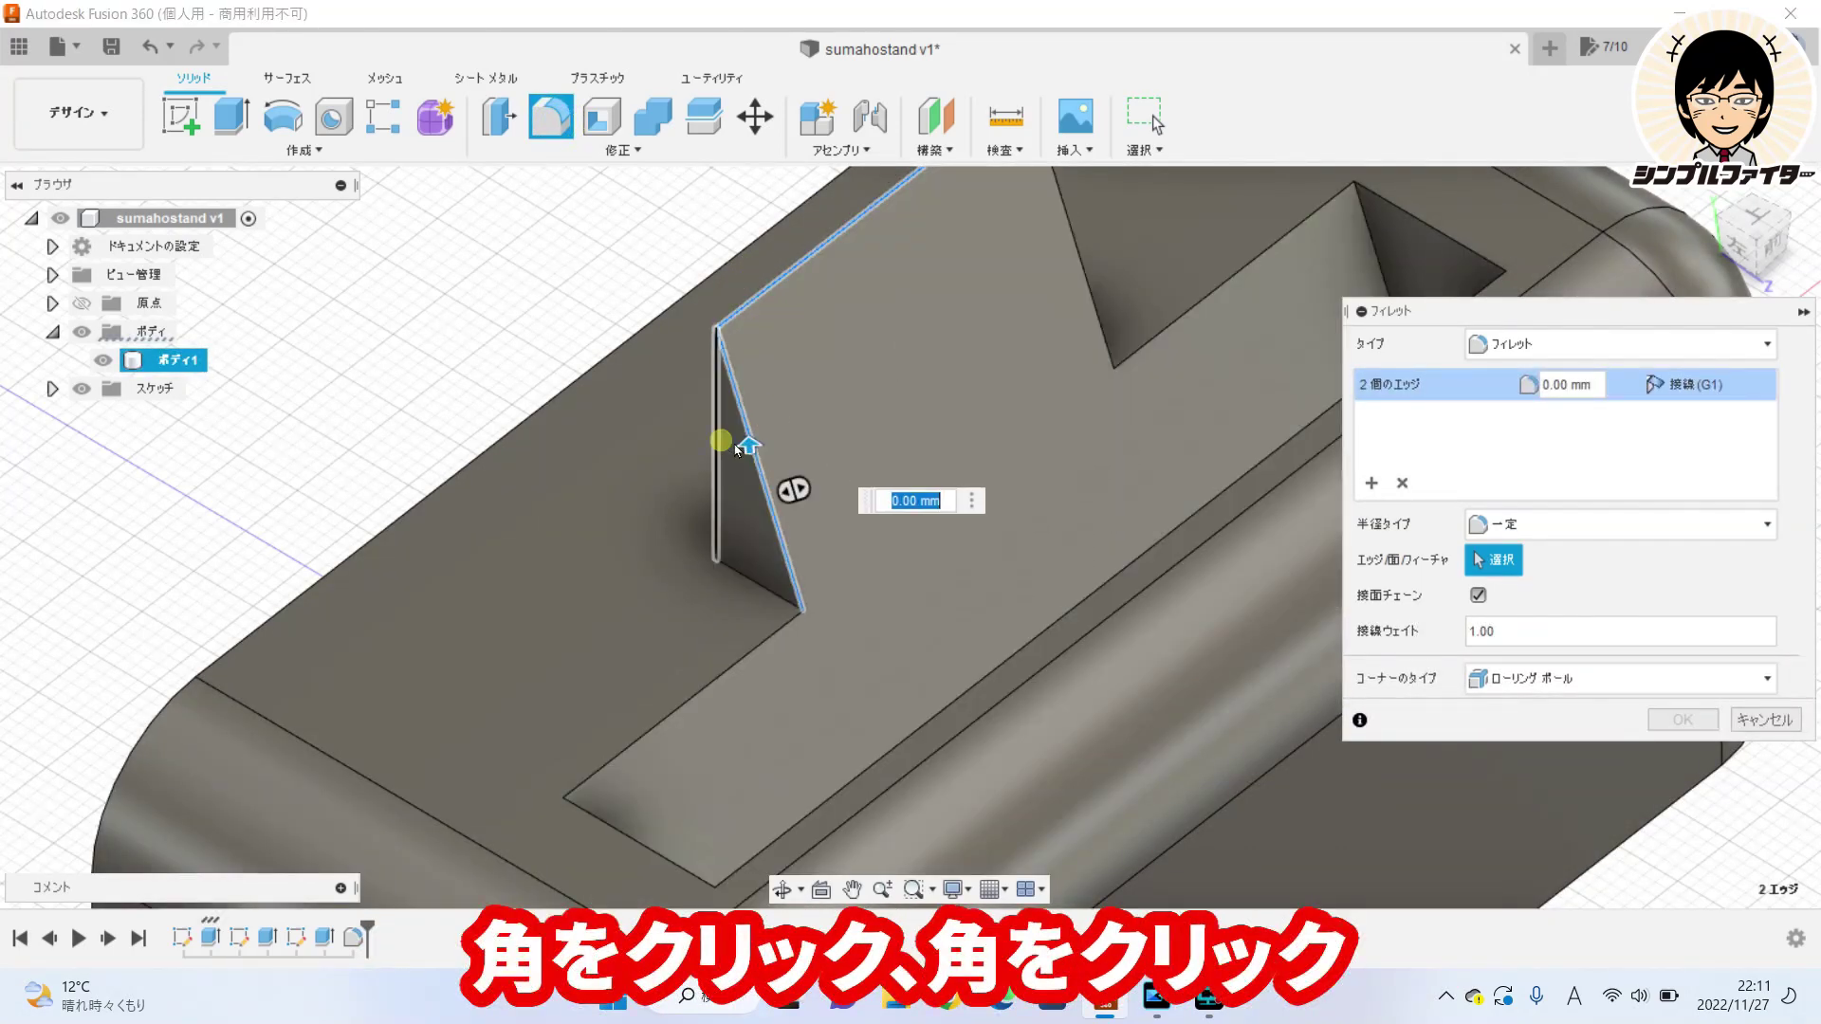
pyautogui.click(724, 446)
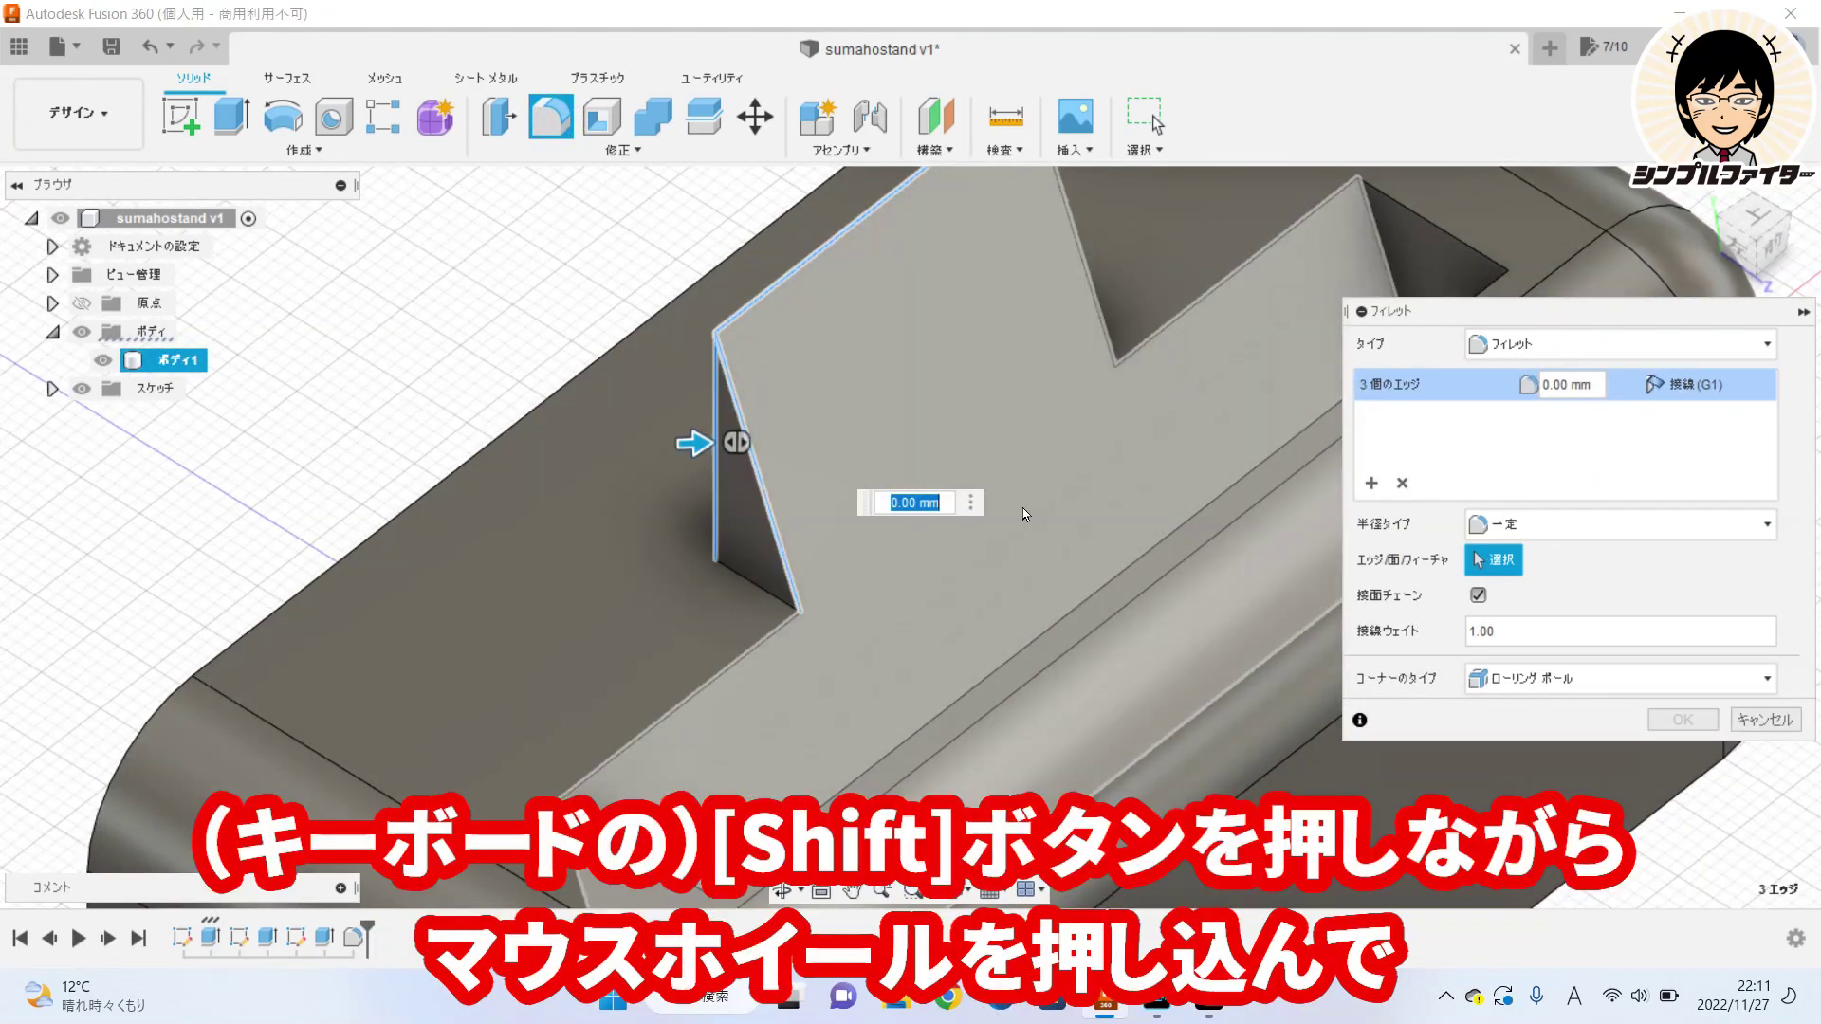
pyautogui.keyDown('shift'); pyautogui.moveTo(1039, 504); pyautogui.dragTo(1107, 452, button='middle'); pyautogui.keyUp('shift')
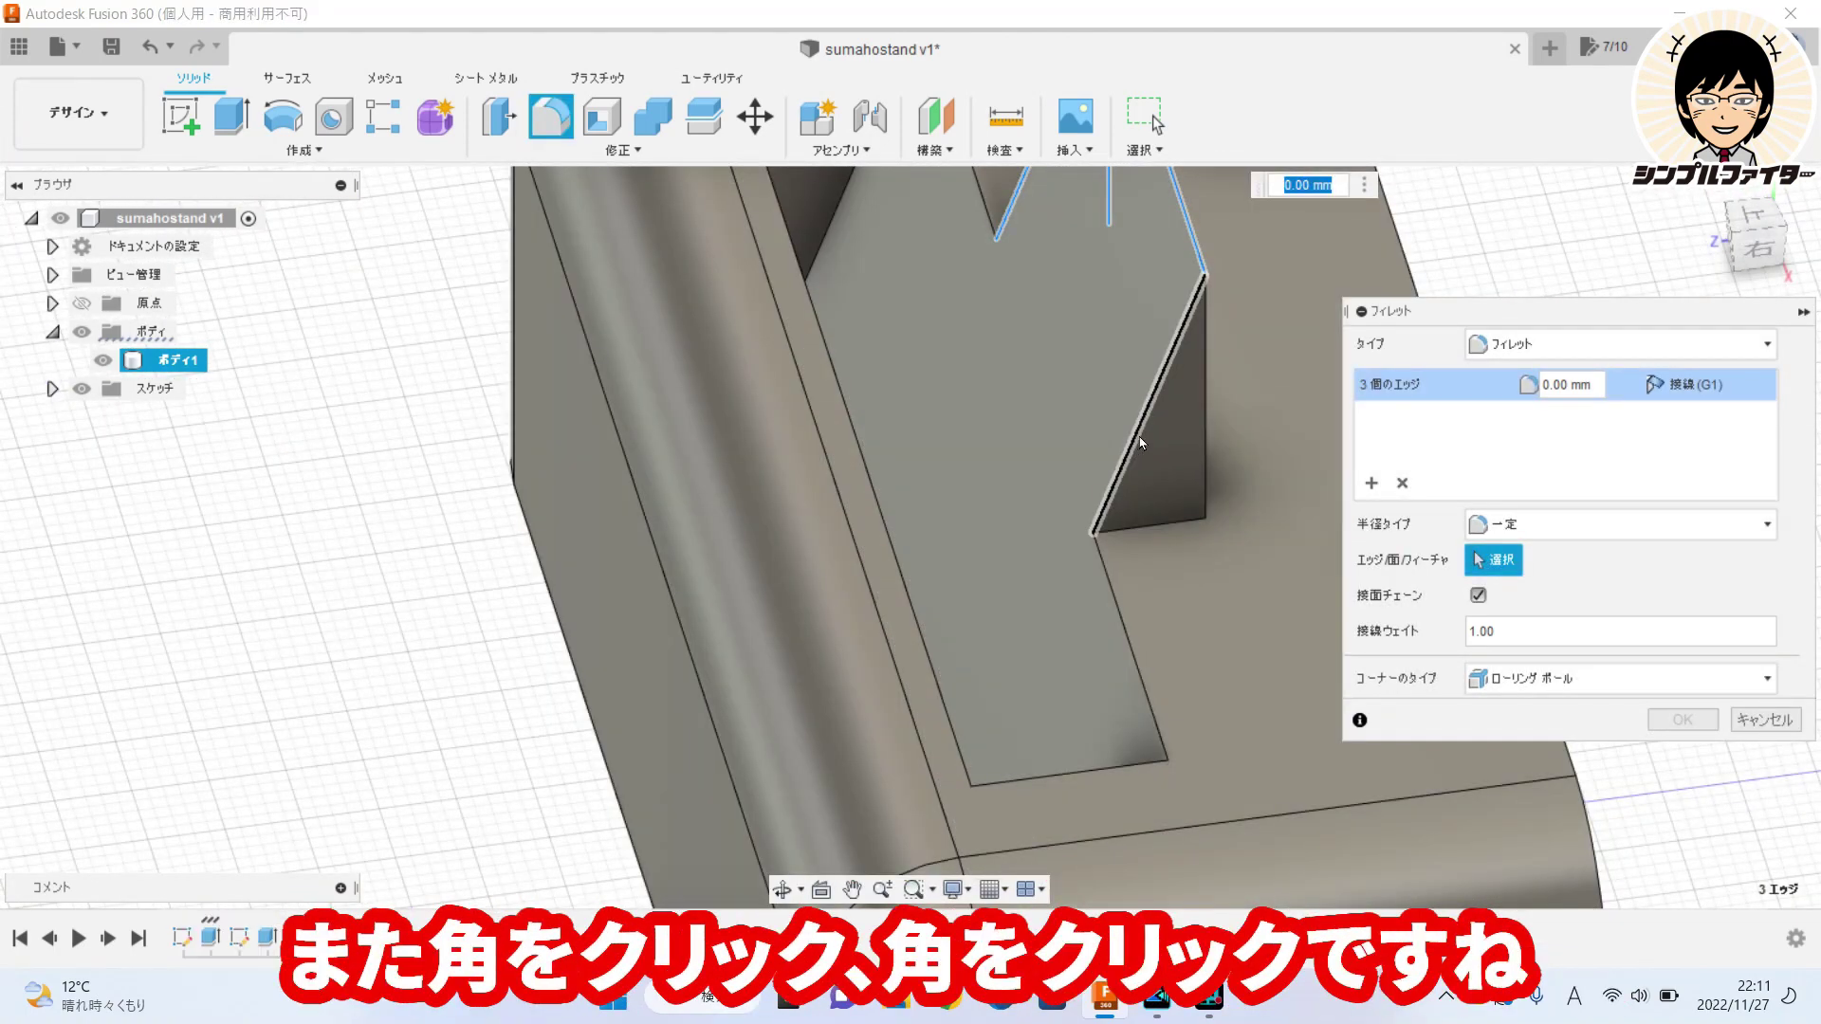
pyautogui.click(1138, 432)
pyautogui.click(1204, 412)
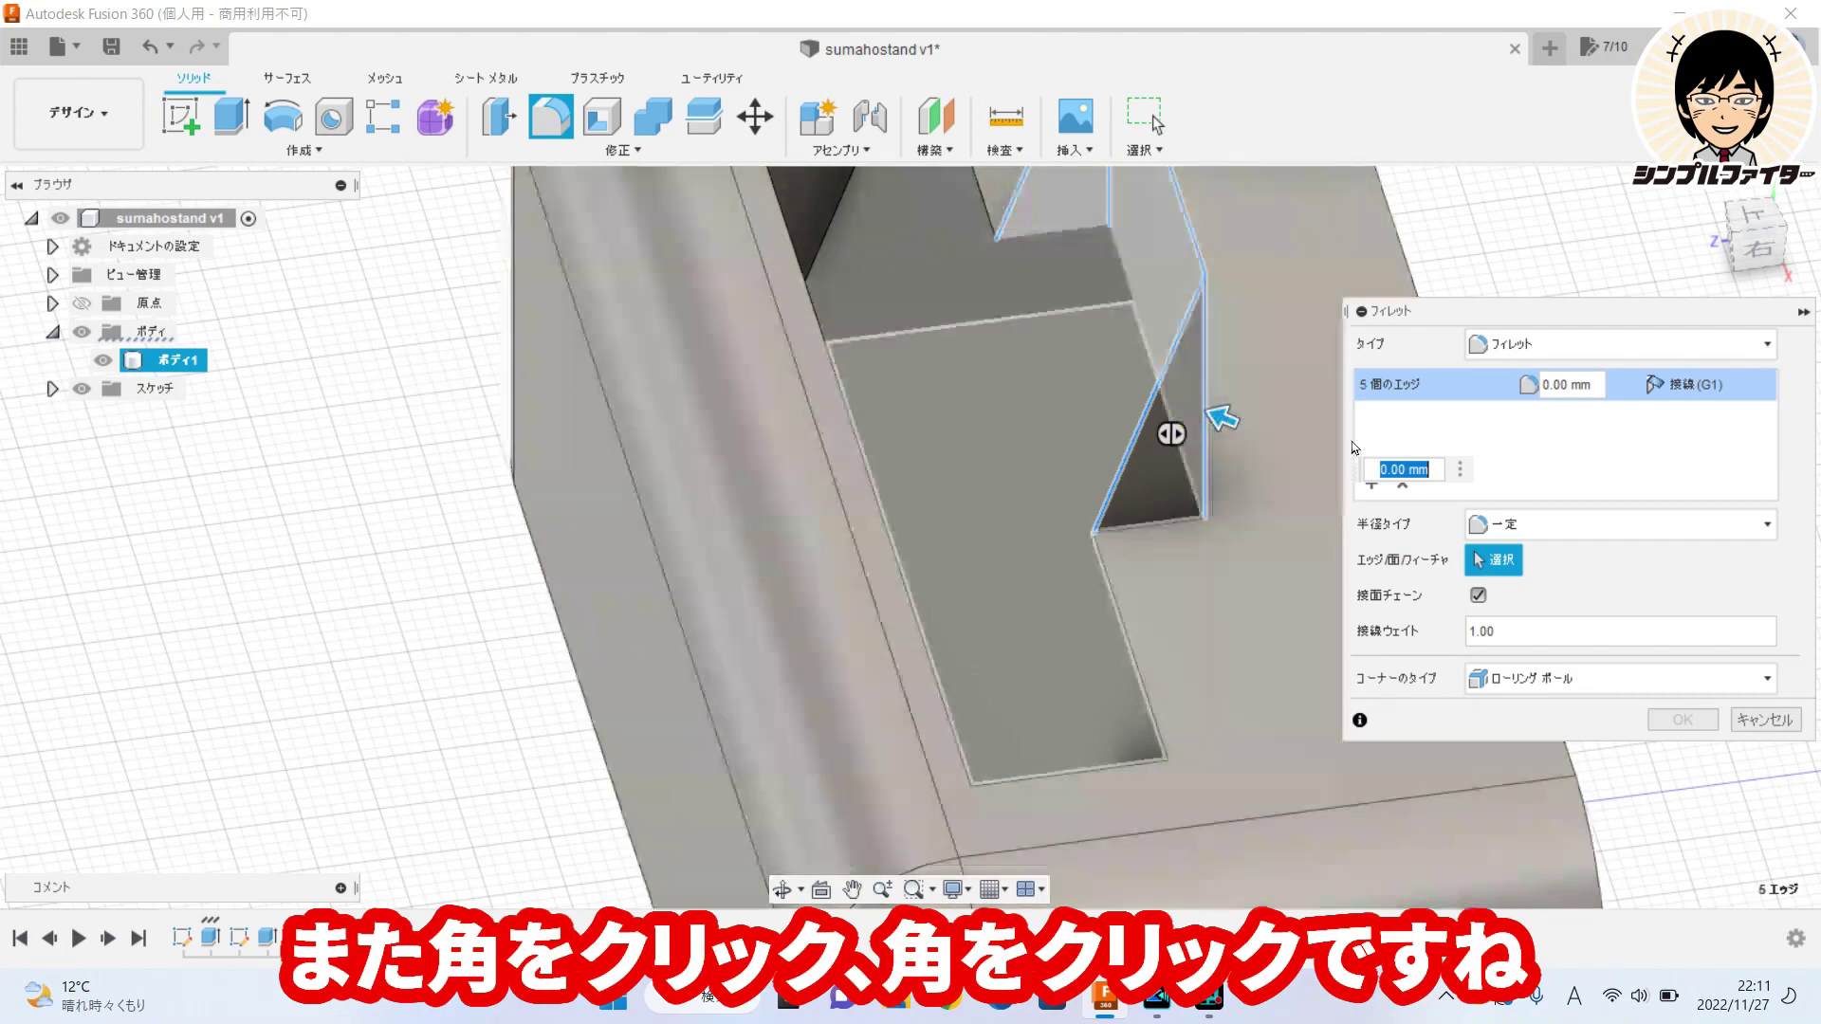
pyautogui.write('1.5')
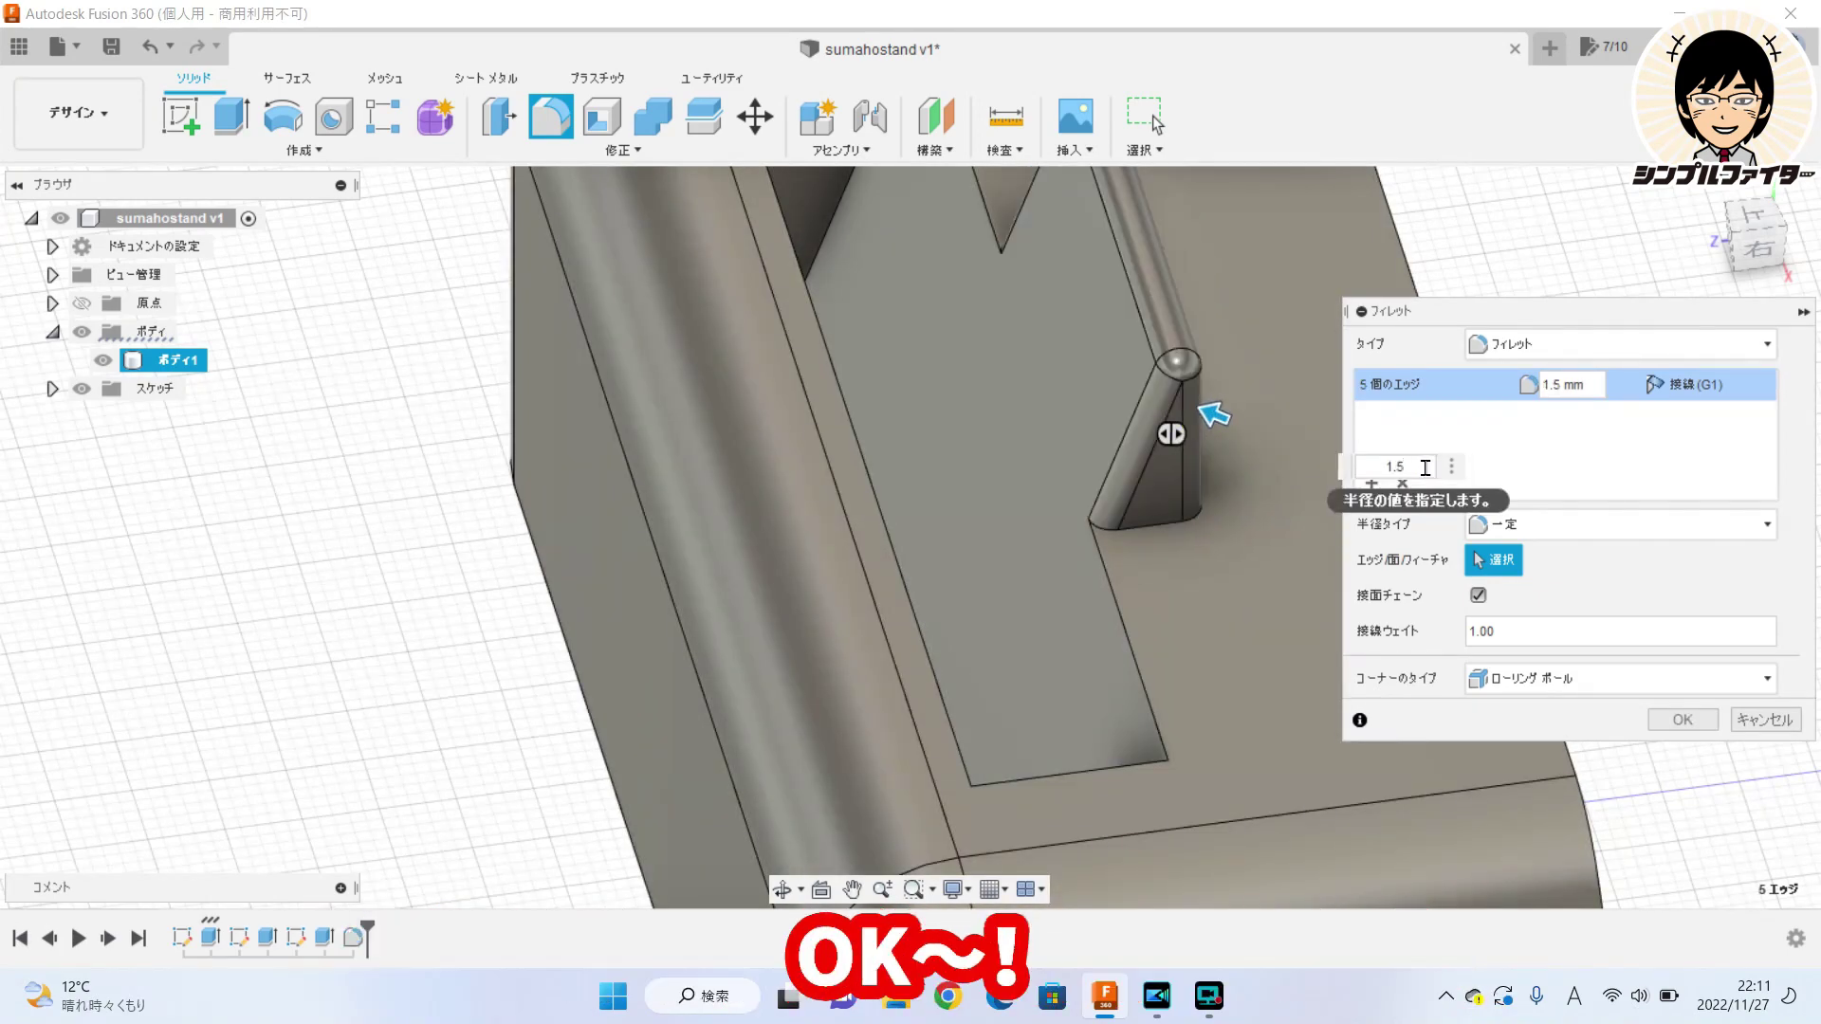
pyautogui.click(1681, 719)
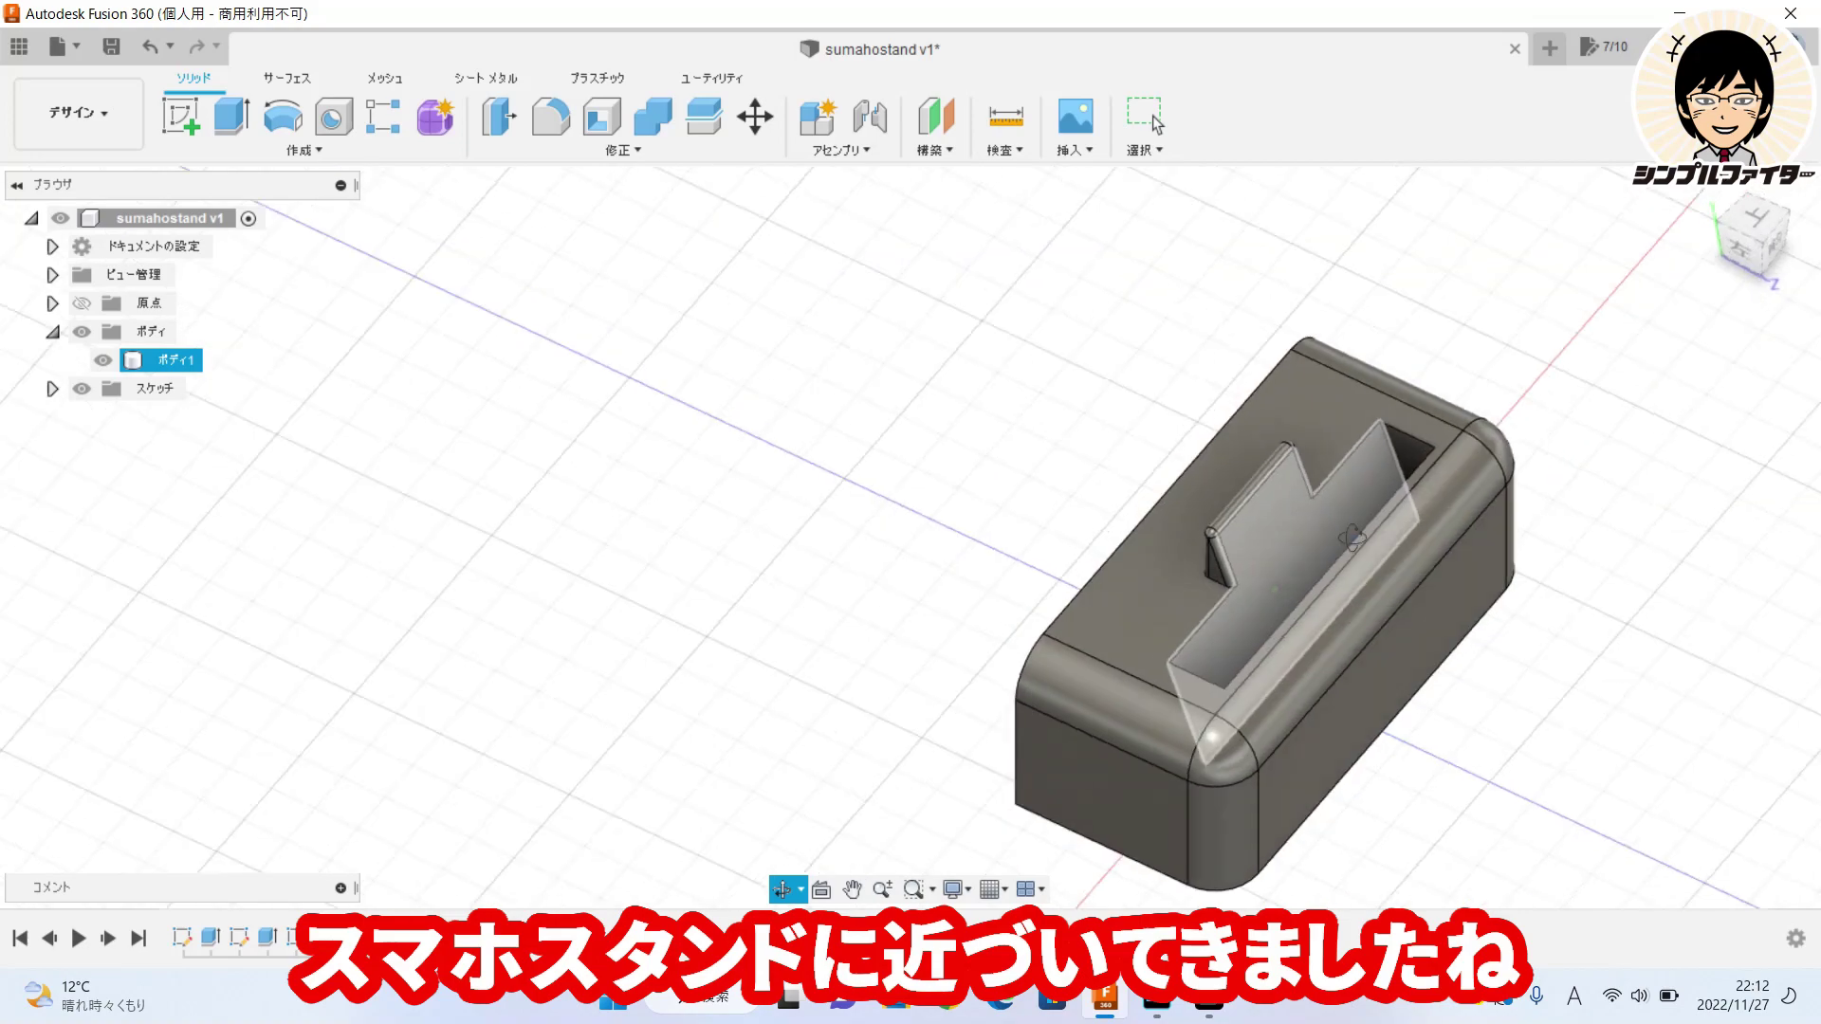
pyautogui.keyDown('shift'); pyautogui.moveTo(1352, 538); pyautogui.dragTo(1524, 590, button='middle'); pyautogui.keyUp('shift')
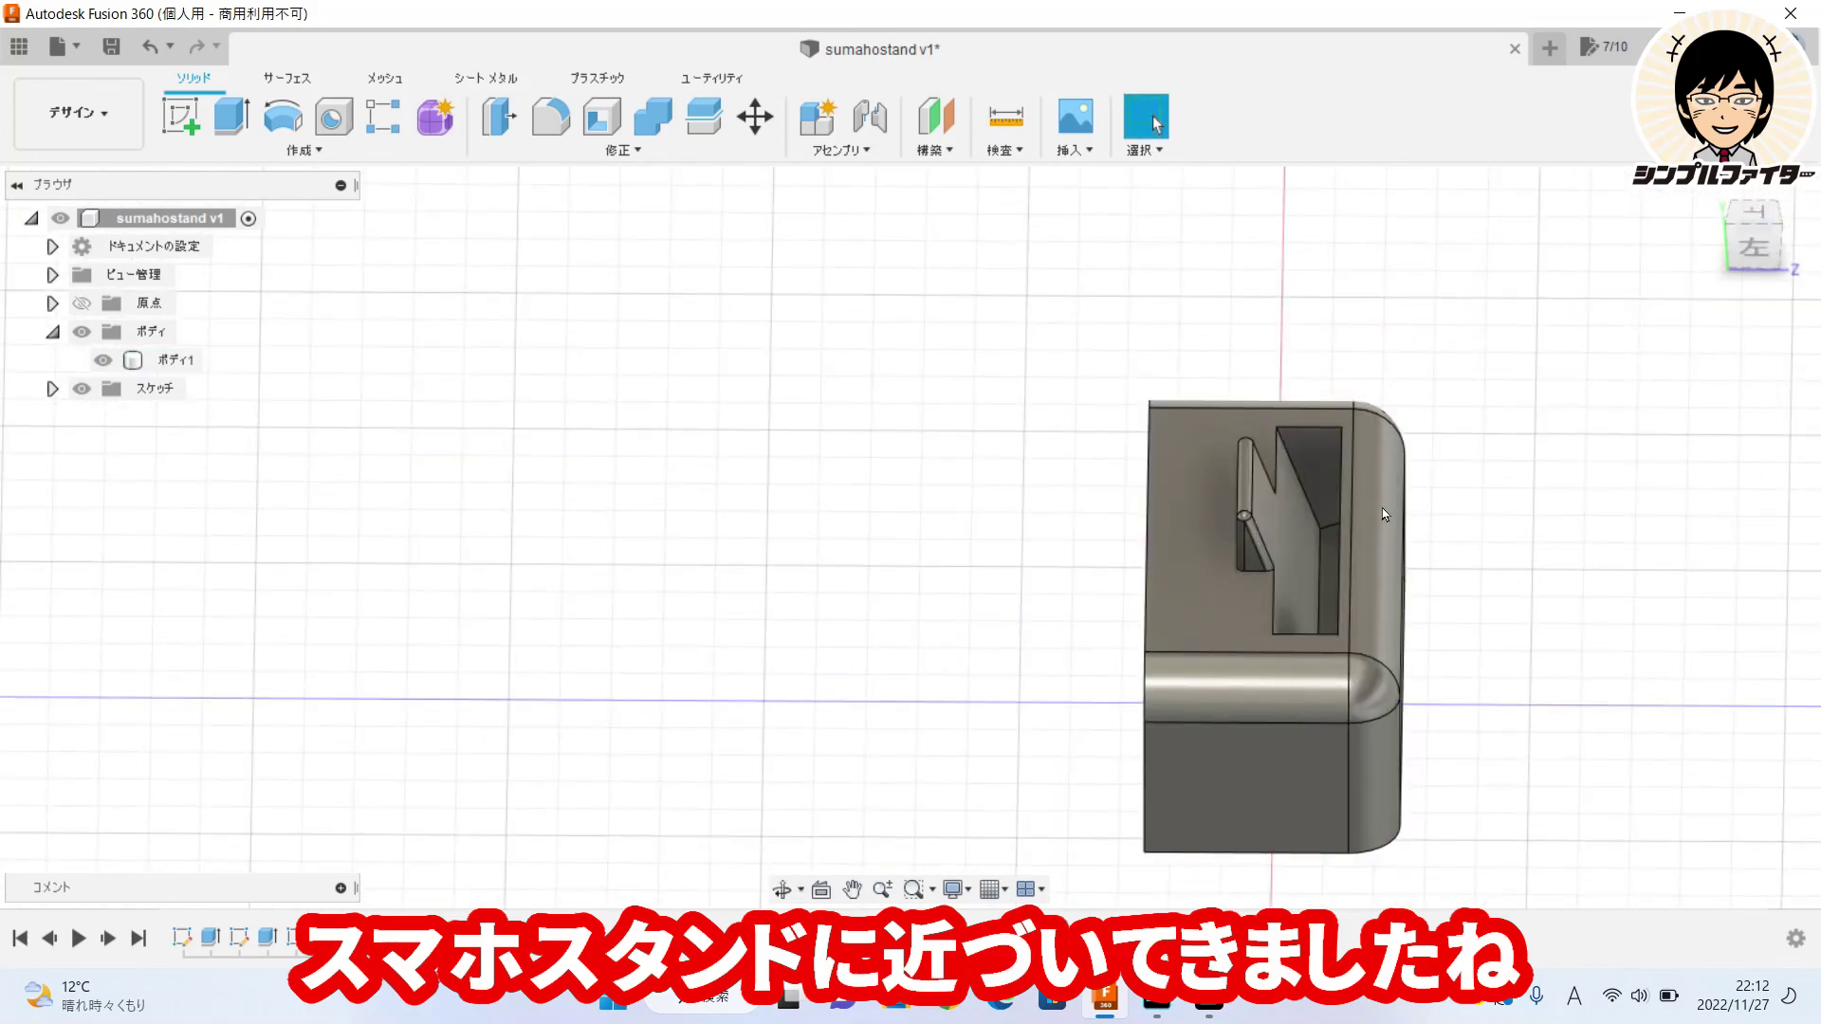
pyautogui.keyDown('shift'); pyautogui.moveTo(1381, 508); pyautogui.dragTo(1333, 544, button='middle'); pyautogui.keyUp('shift')
pyautogui.click(1278, 508)
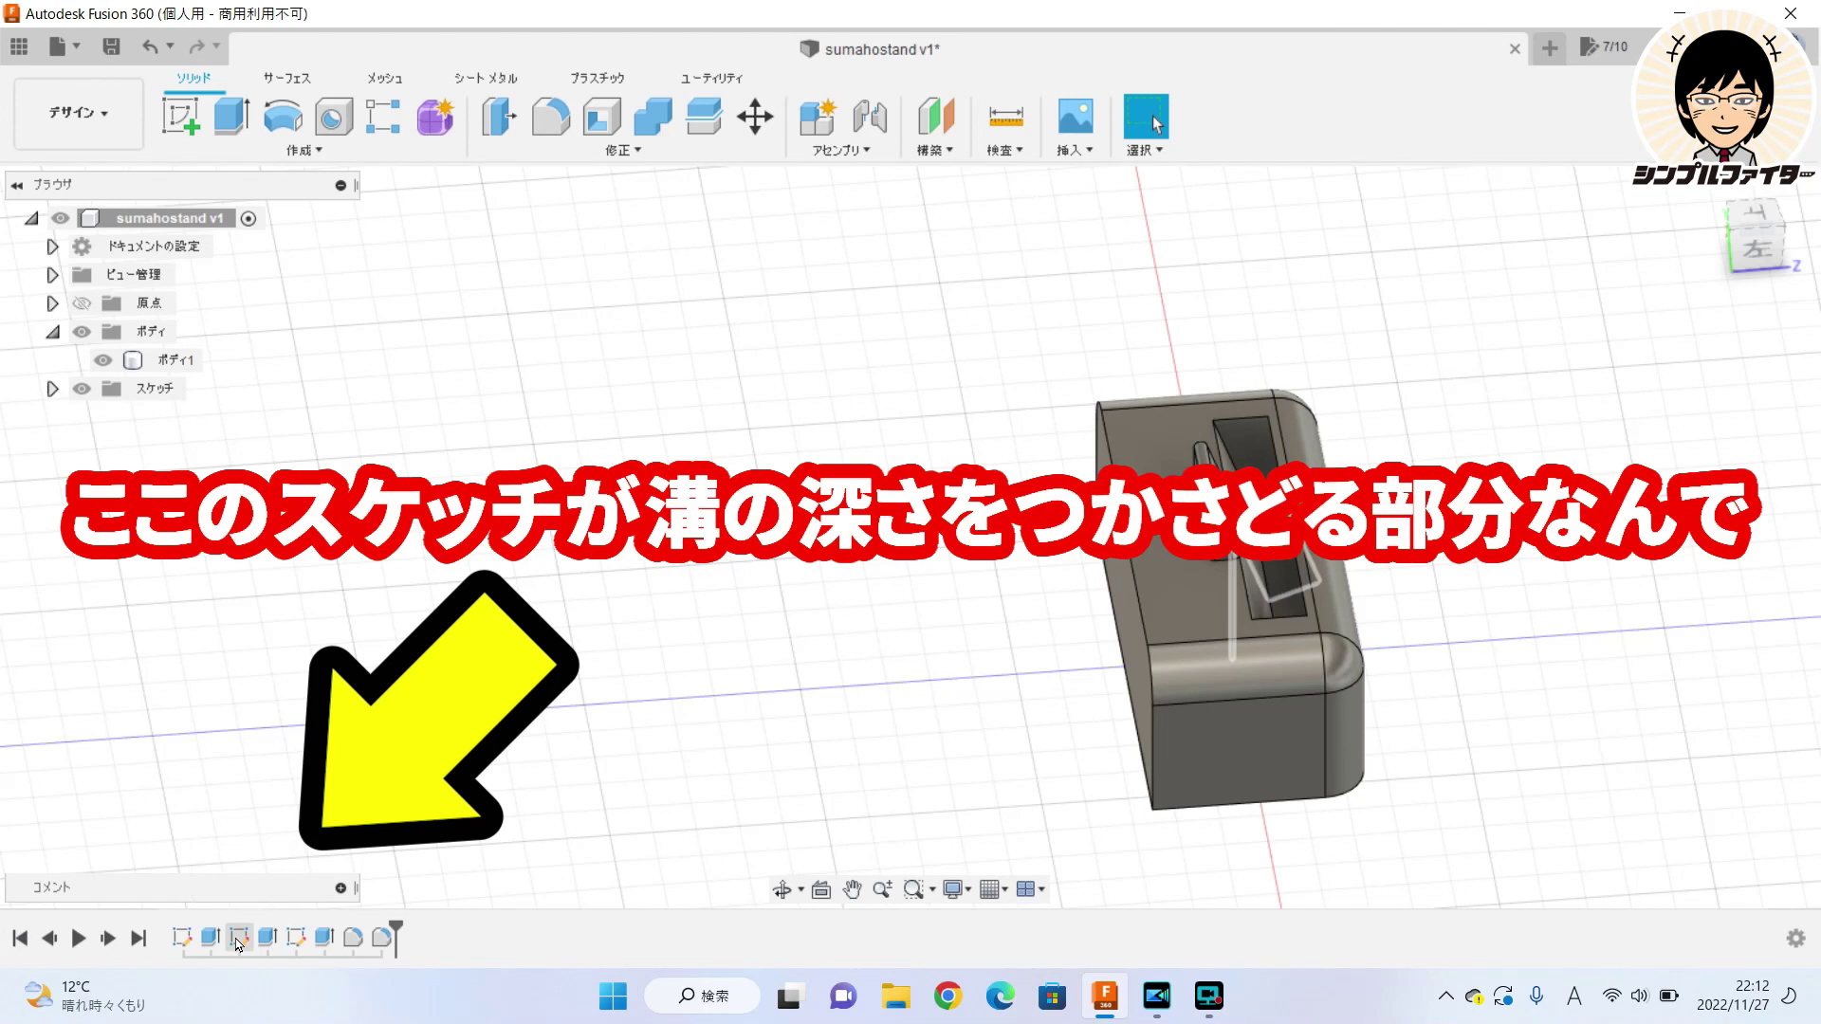
# Edit the slot sketch, change its 25 mm depth dimension to 20 mm, and finish the sketch.
pyautogui.rightClick(238, 942)
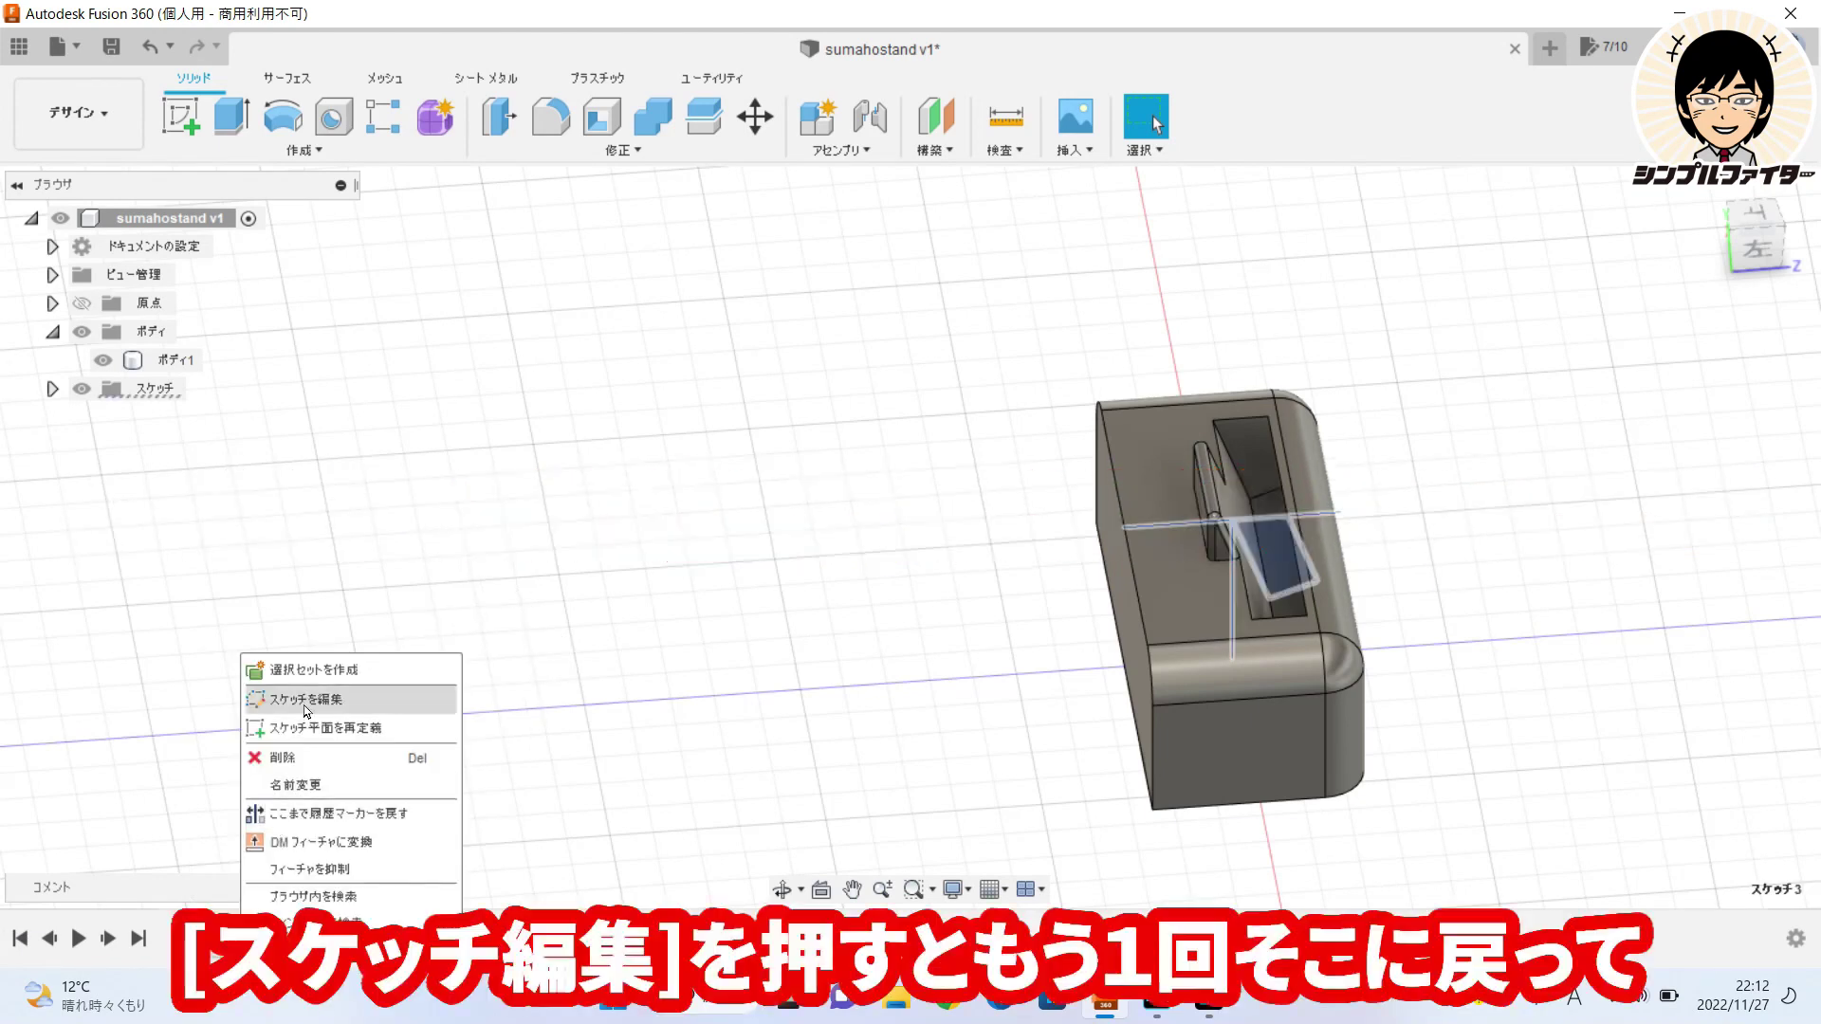
pyautogui.click(303, 702)
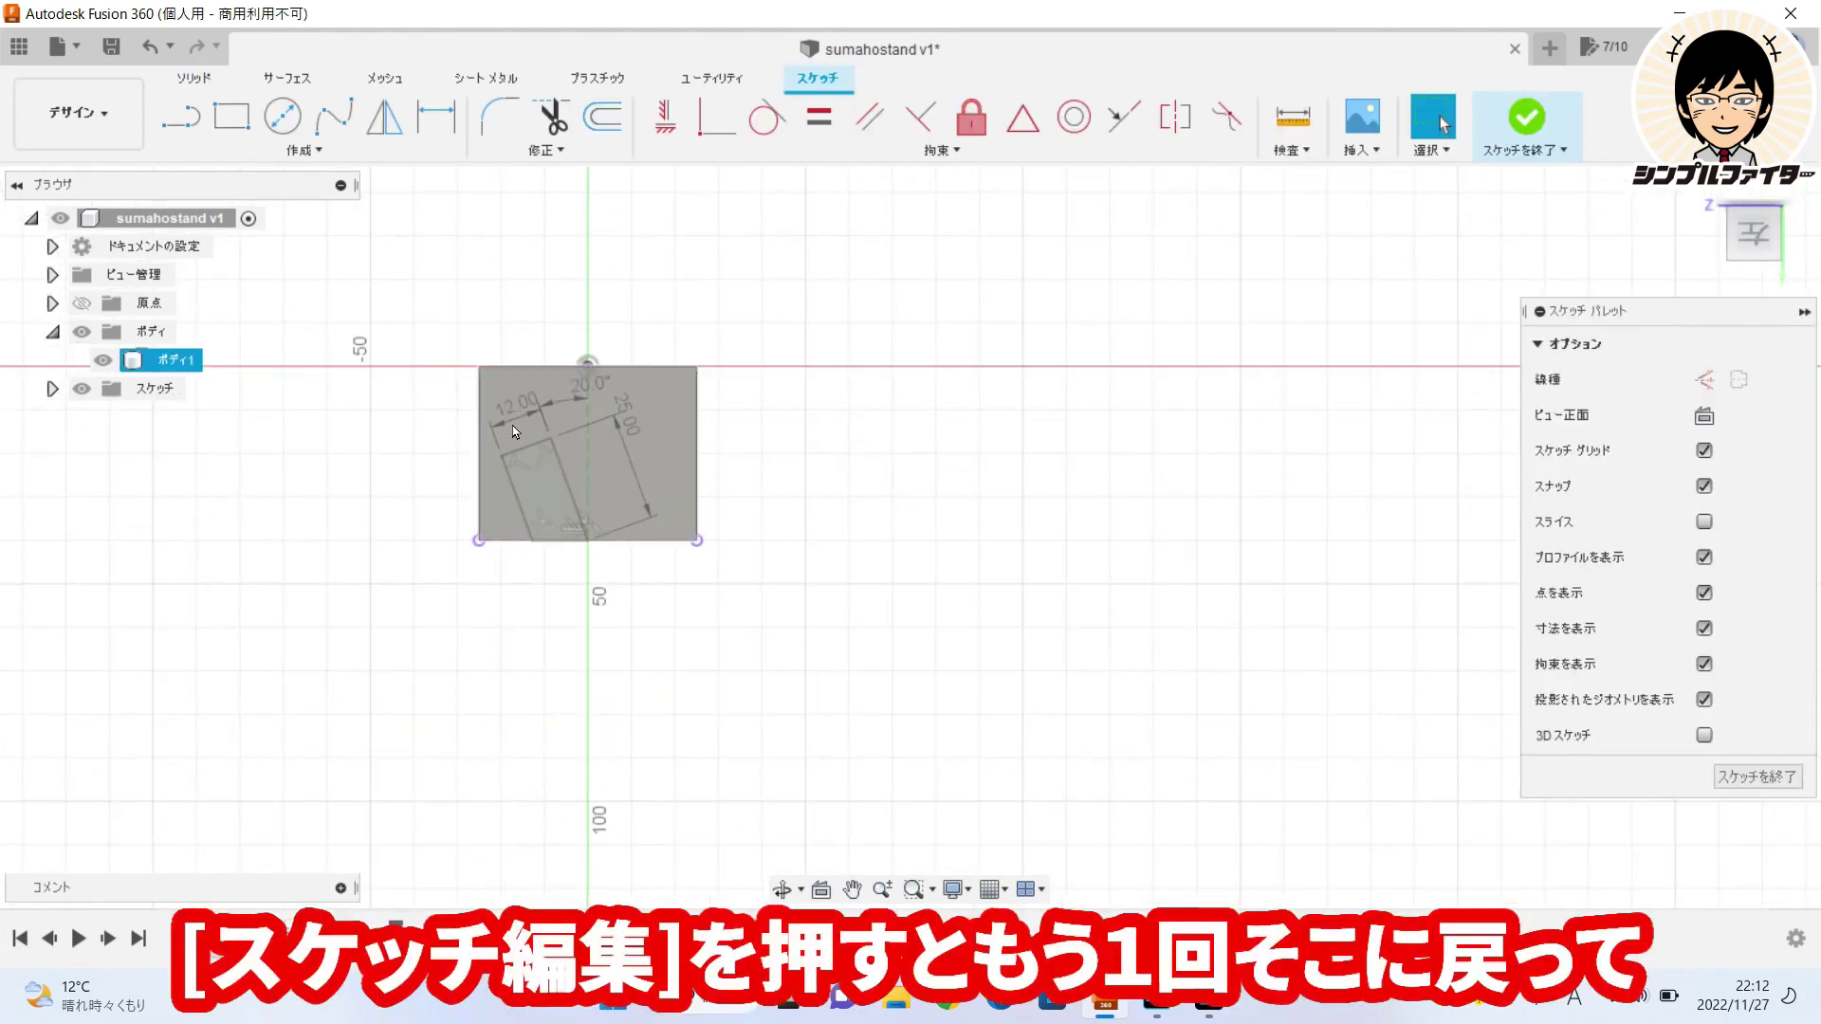
pyautogui.scroll(3, 512, 432)
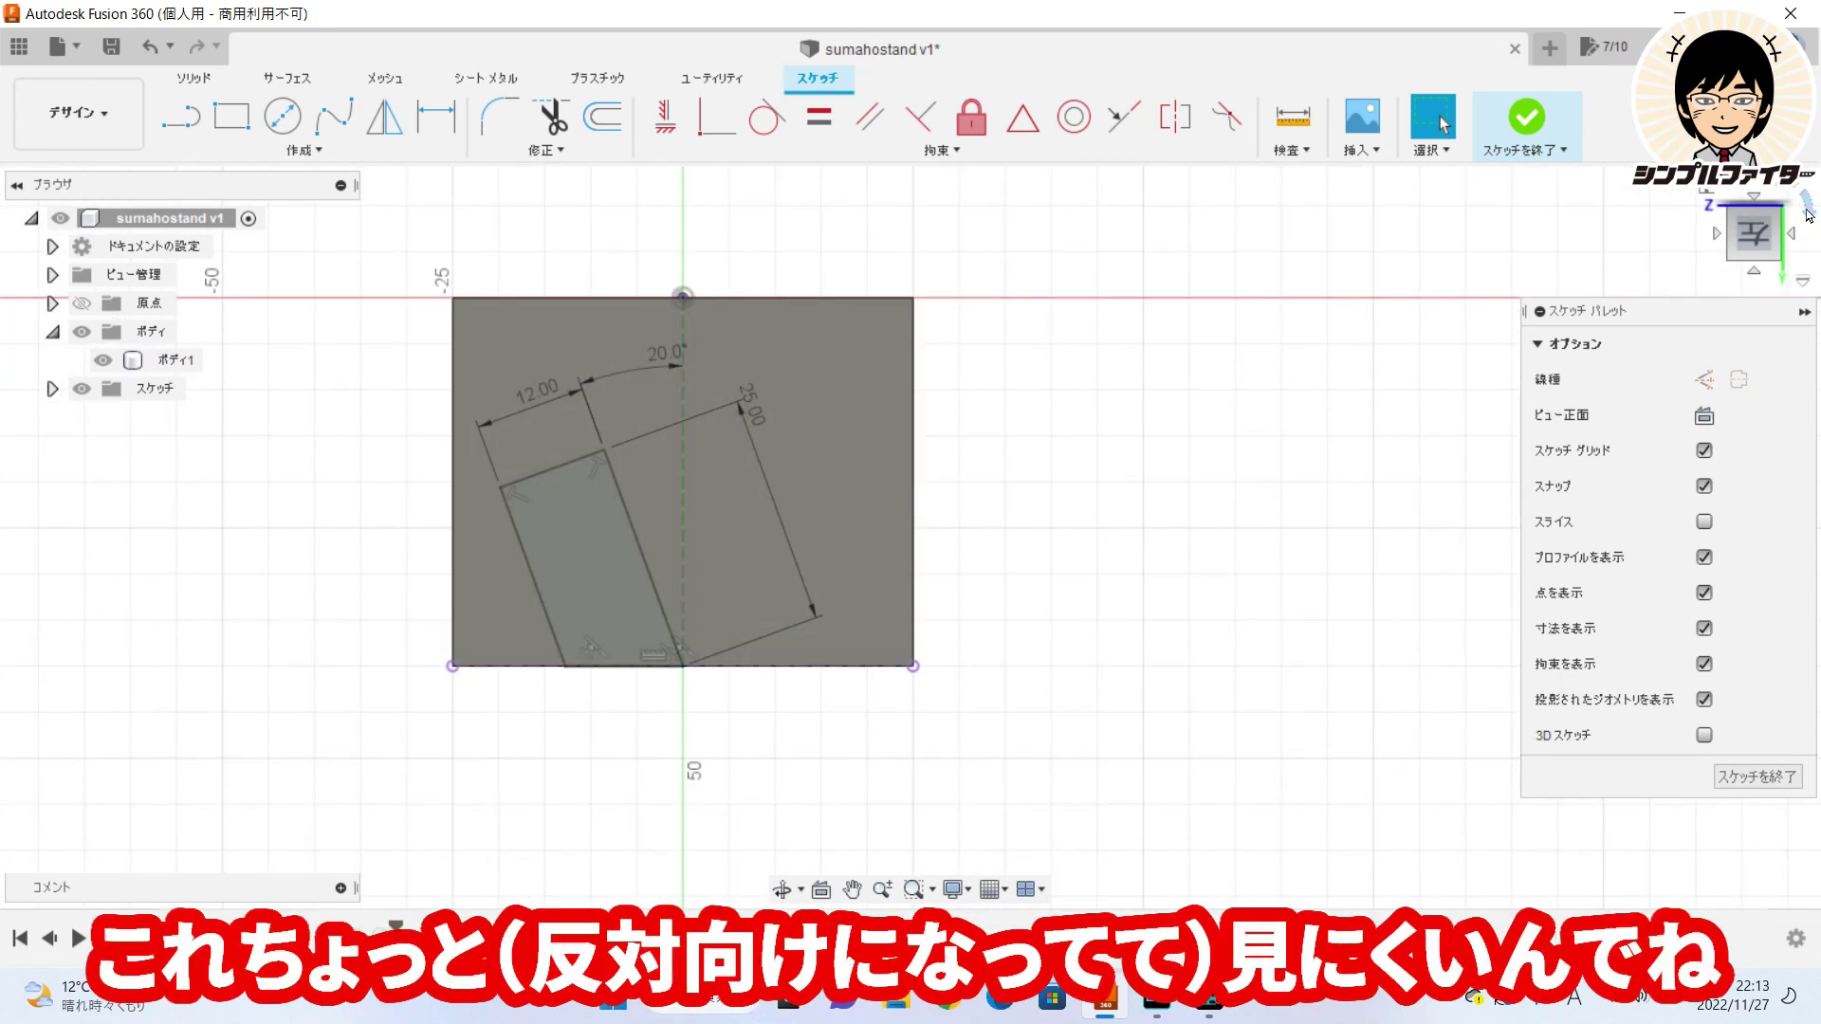
pyautogui.click(1812, 220)
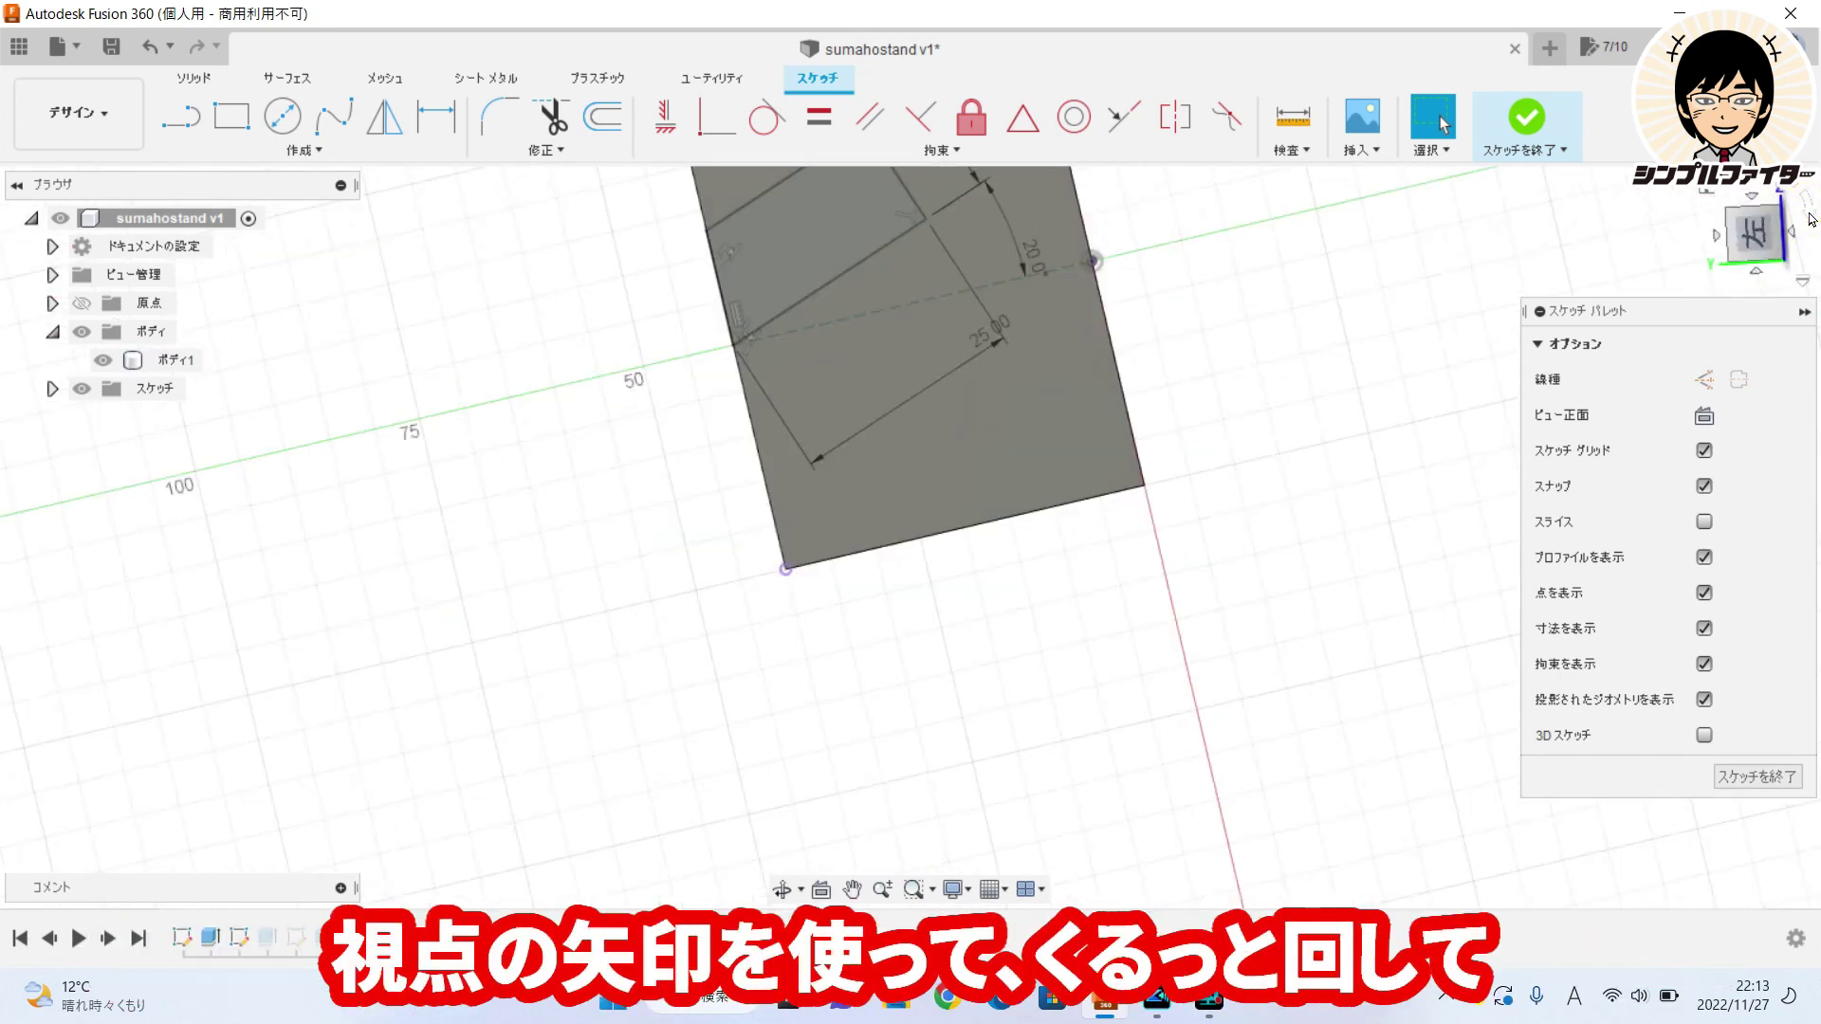
pyautogui.click(1811, 220)
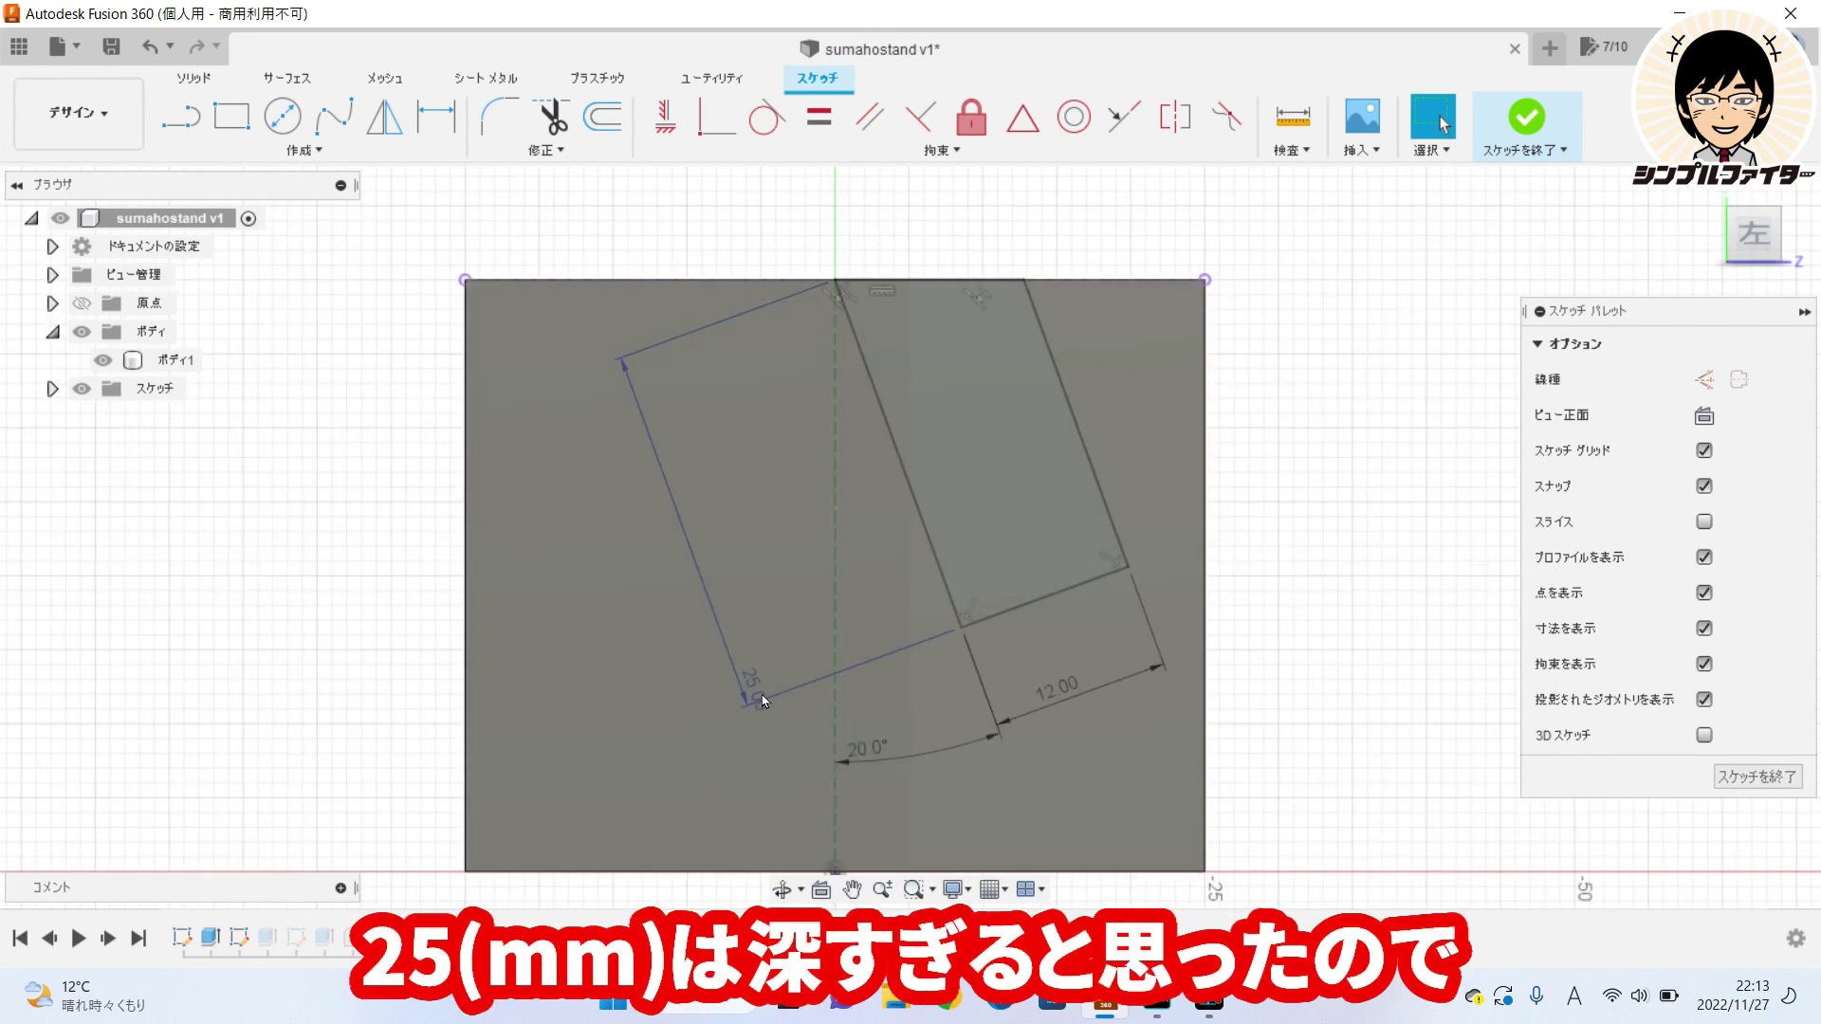
pyautogui.doubleClick(756, 690)
pyautogui.write('20')
pyautogui.press('Return')
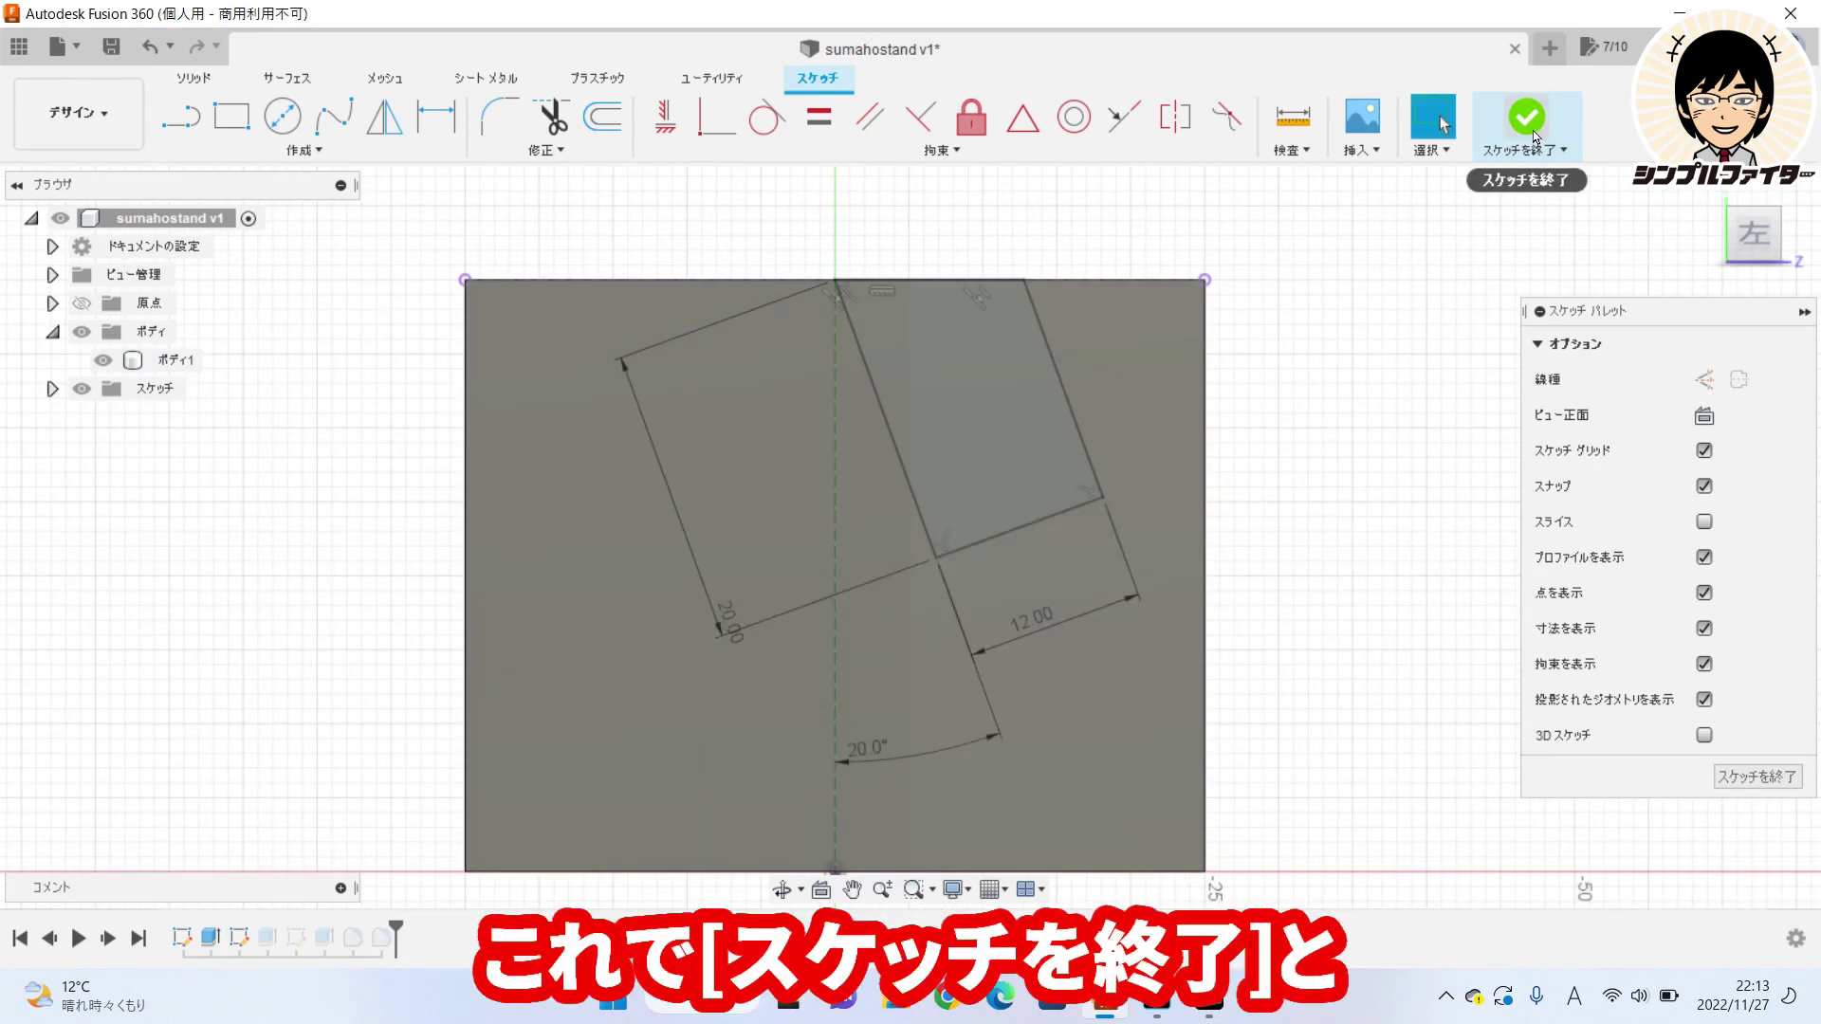
pyautogui.click(1527, 119)
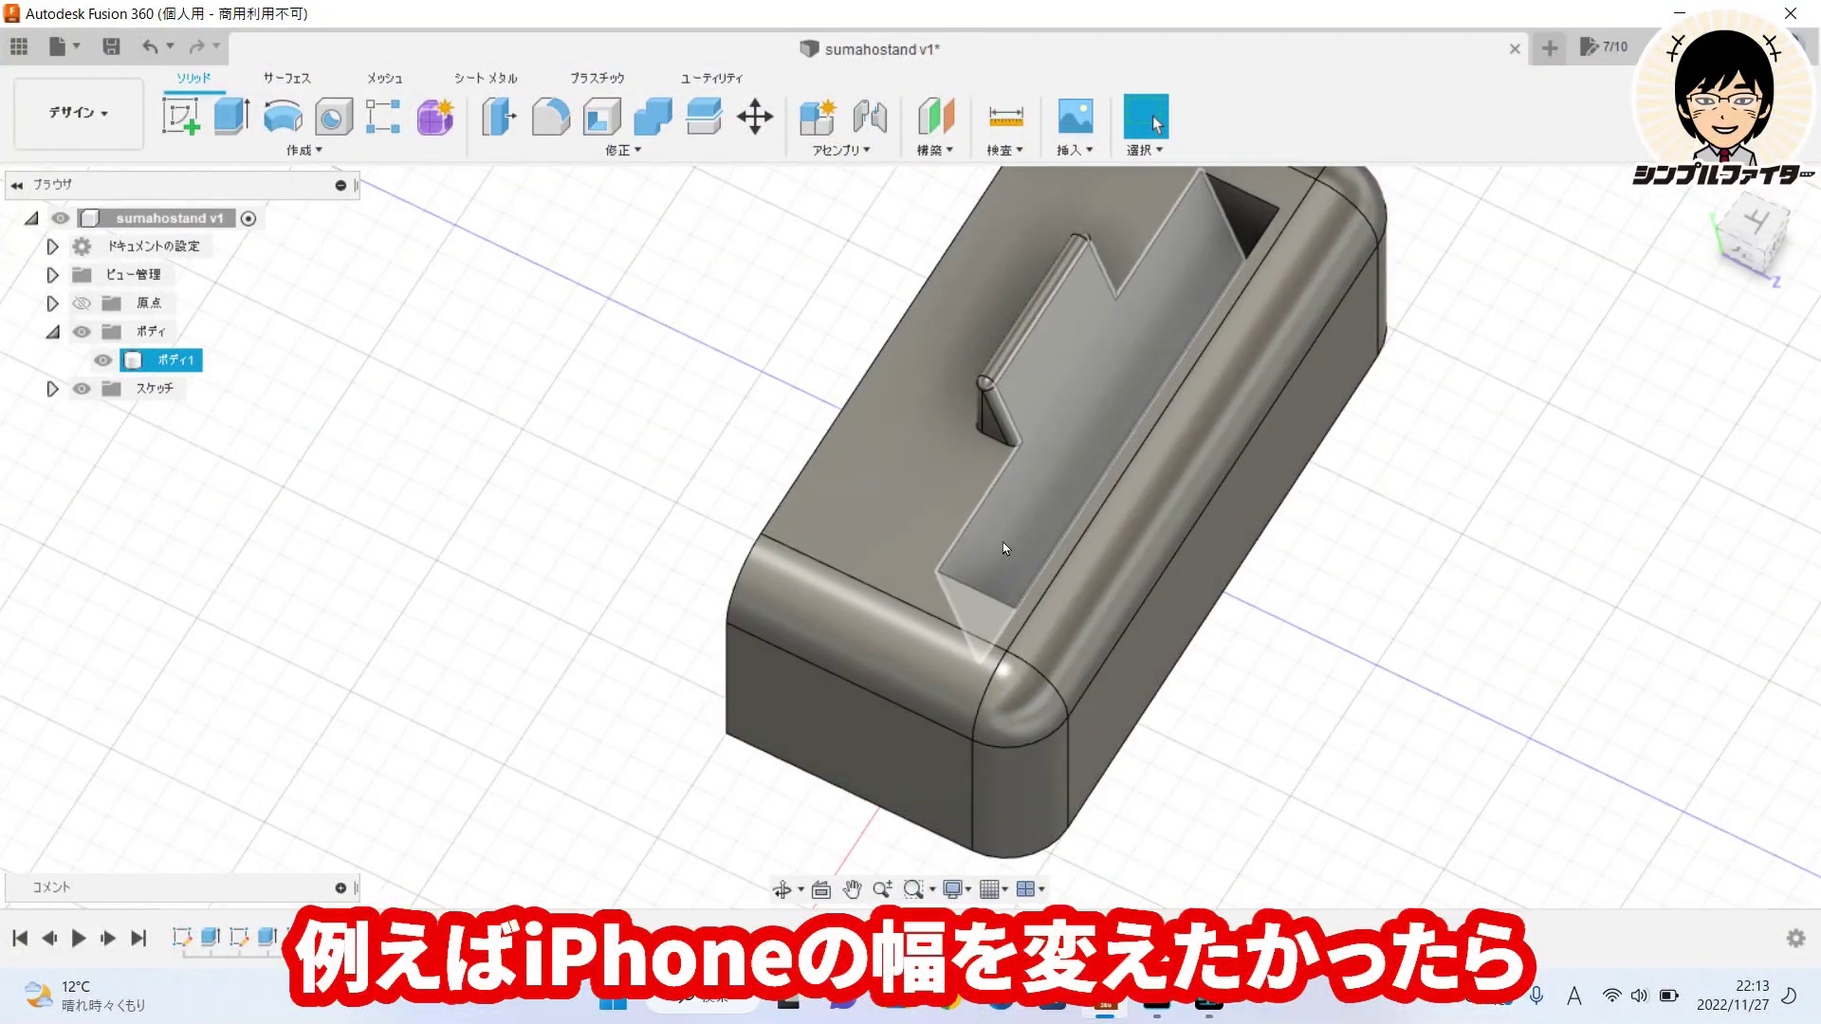
# Reapply the slot cut extrude with its (76.4 / 2) * 1 mm symmetric distance.
pyautogui.rightClick(268, 946)
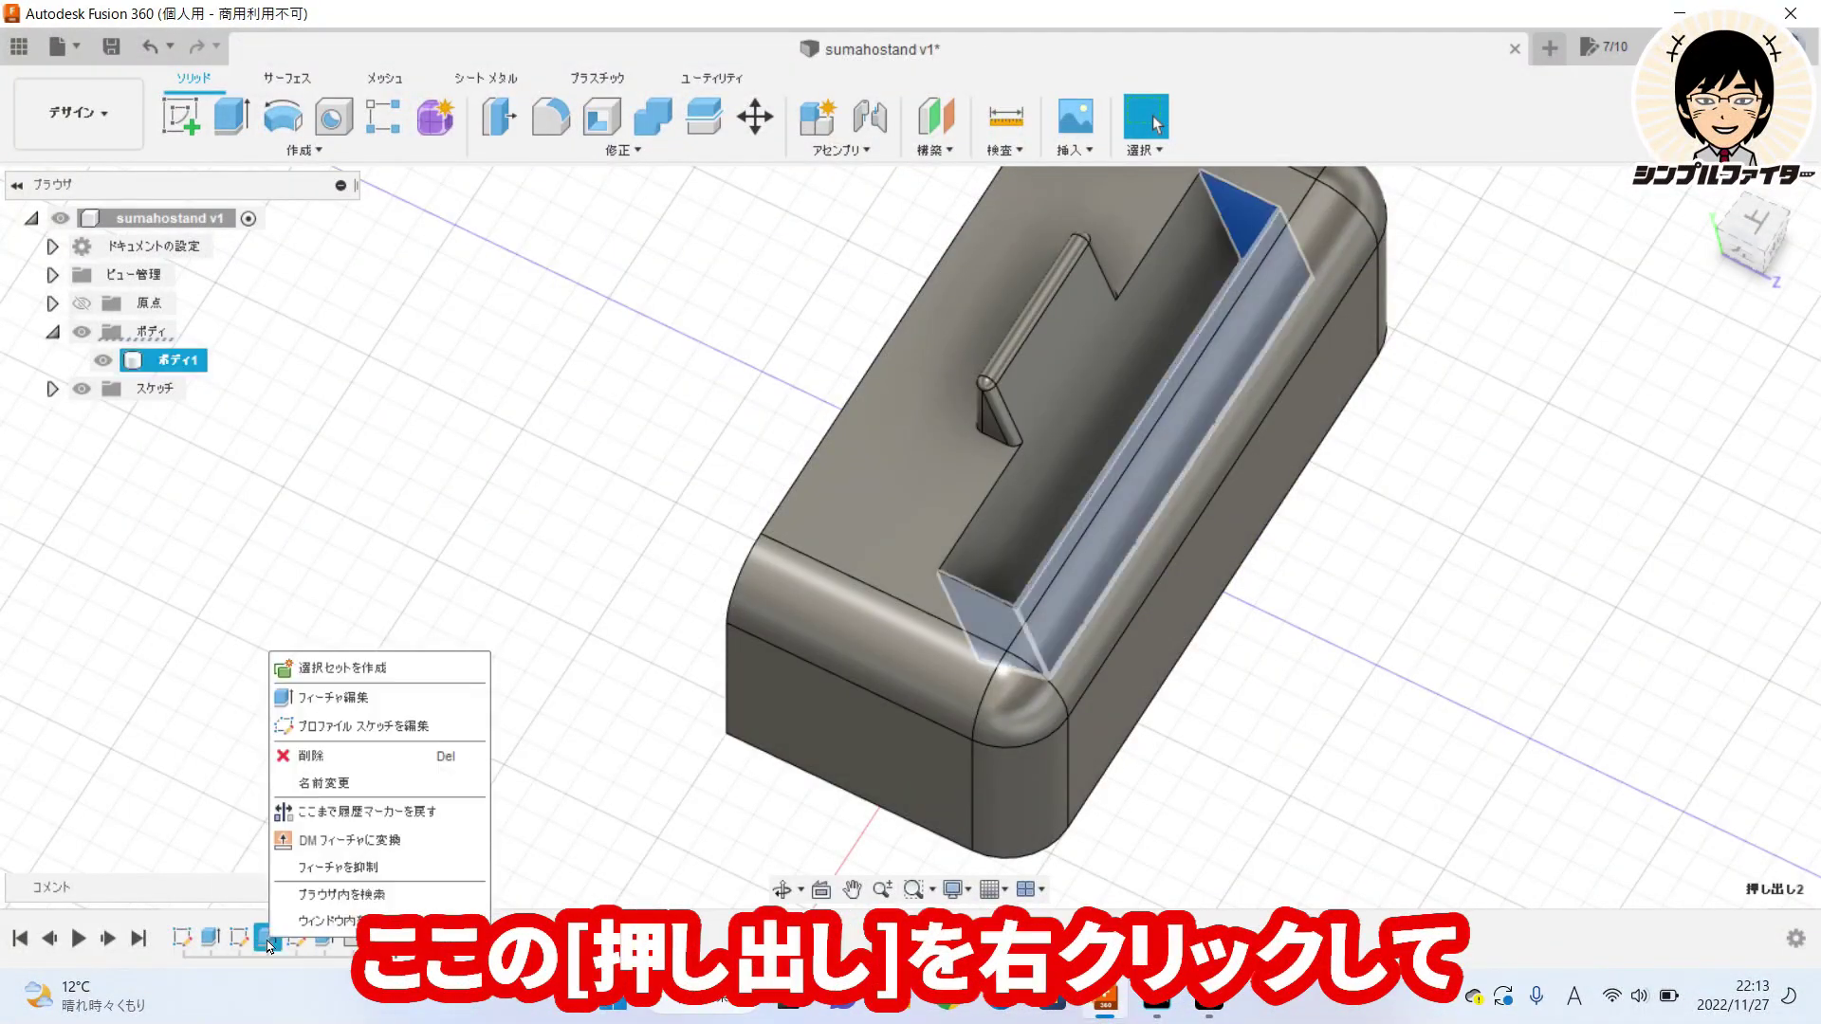
pyautogui.click(327, 707)
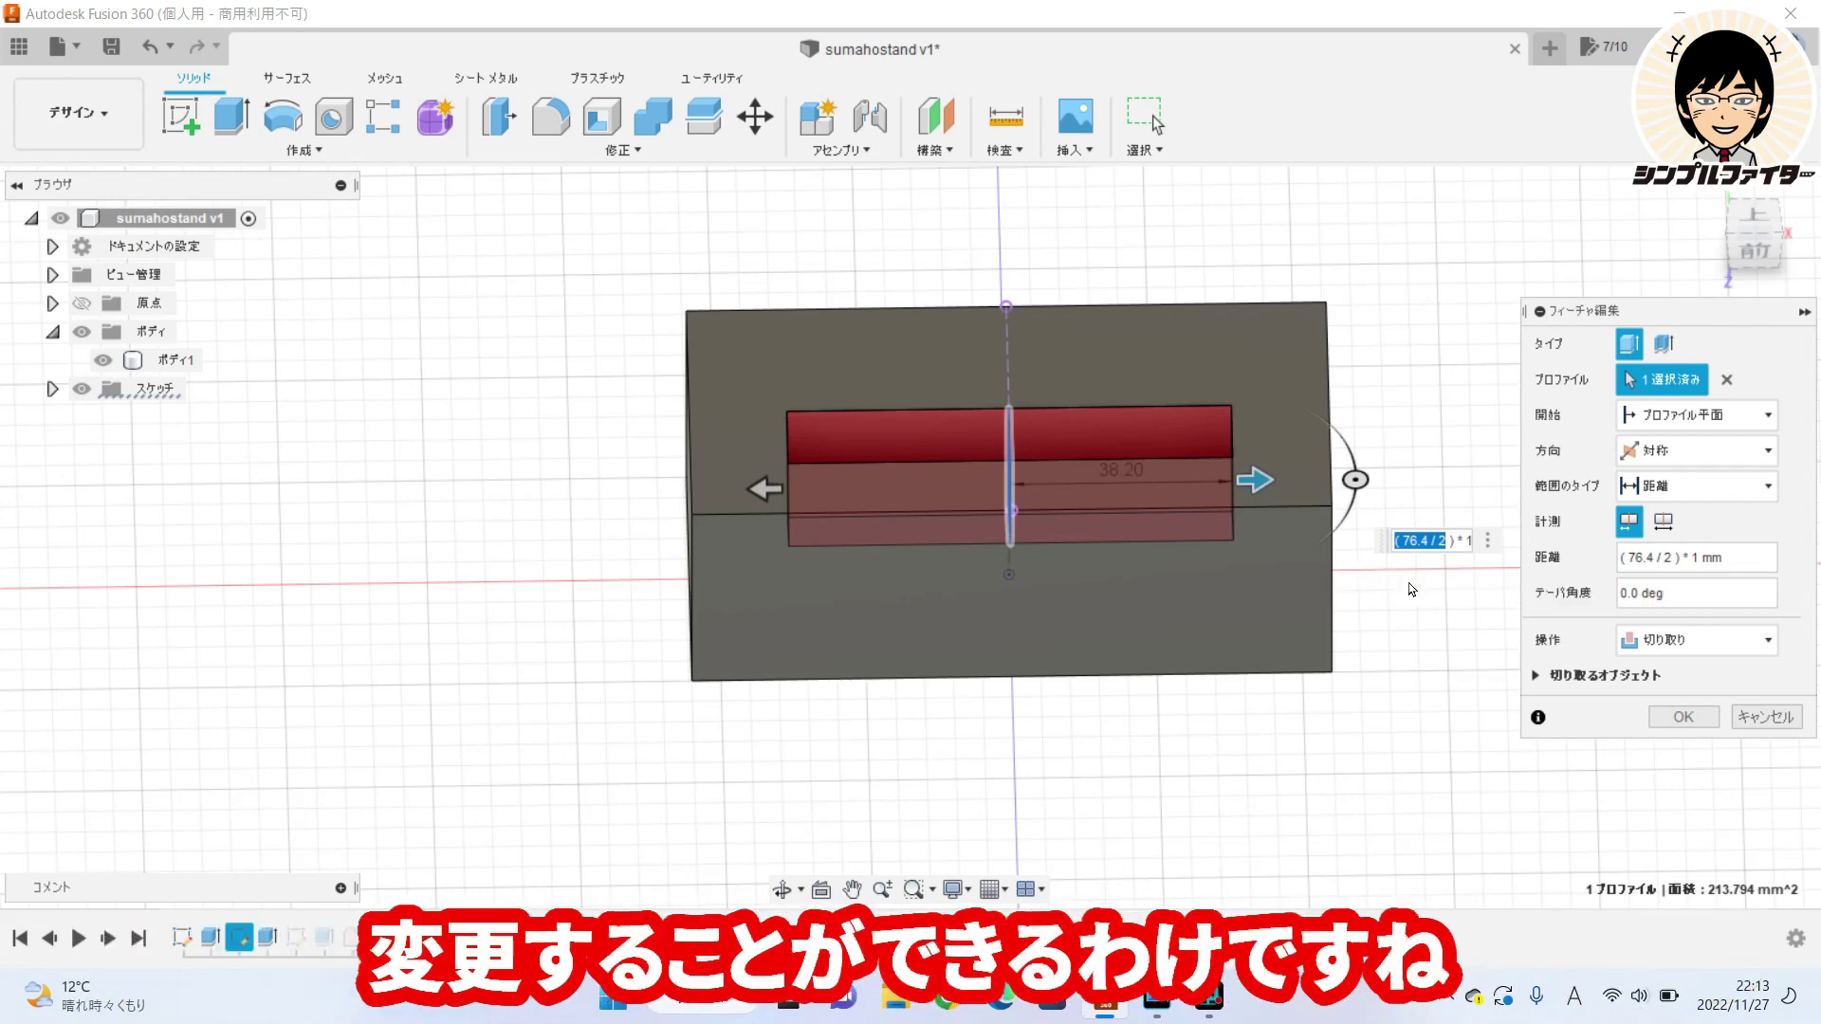
pyautogui.click(1683, 718)
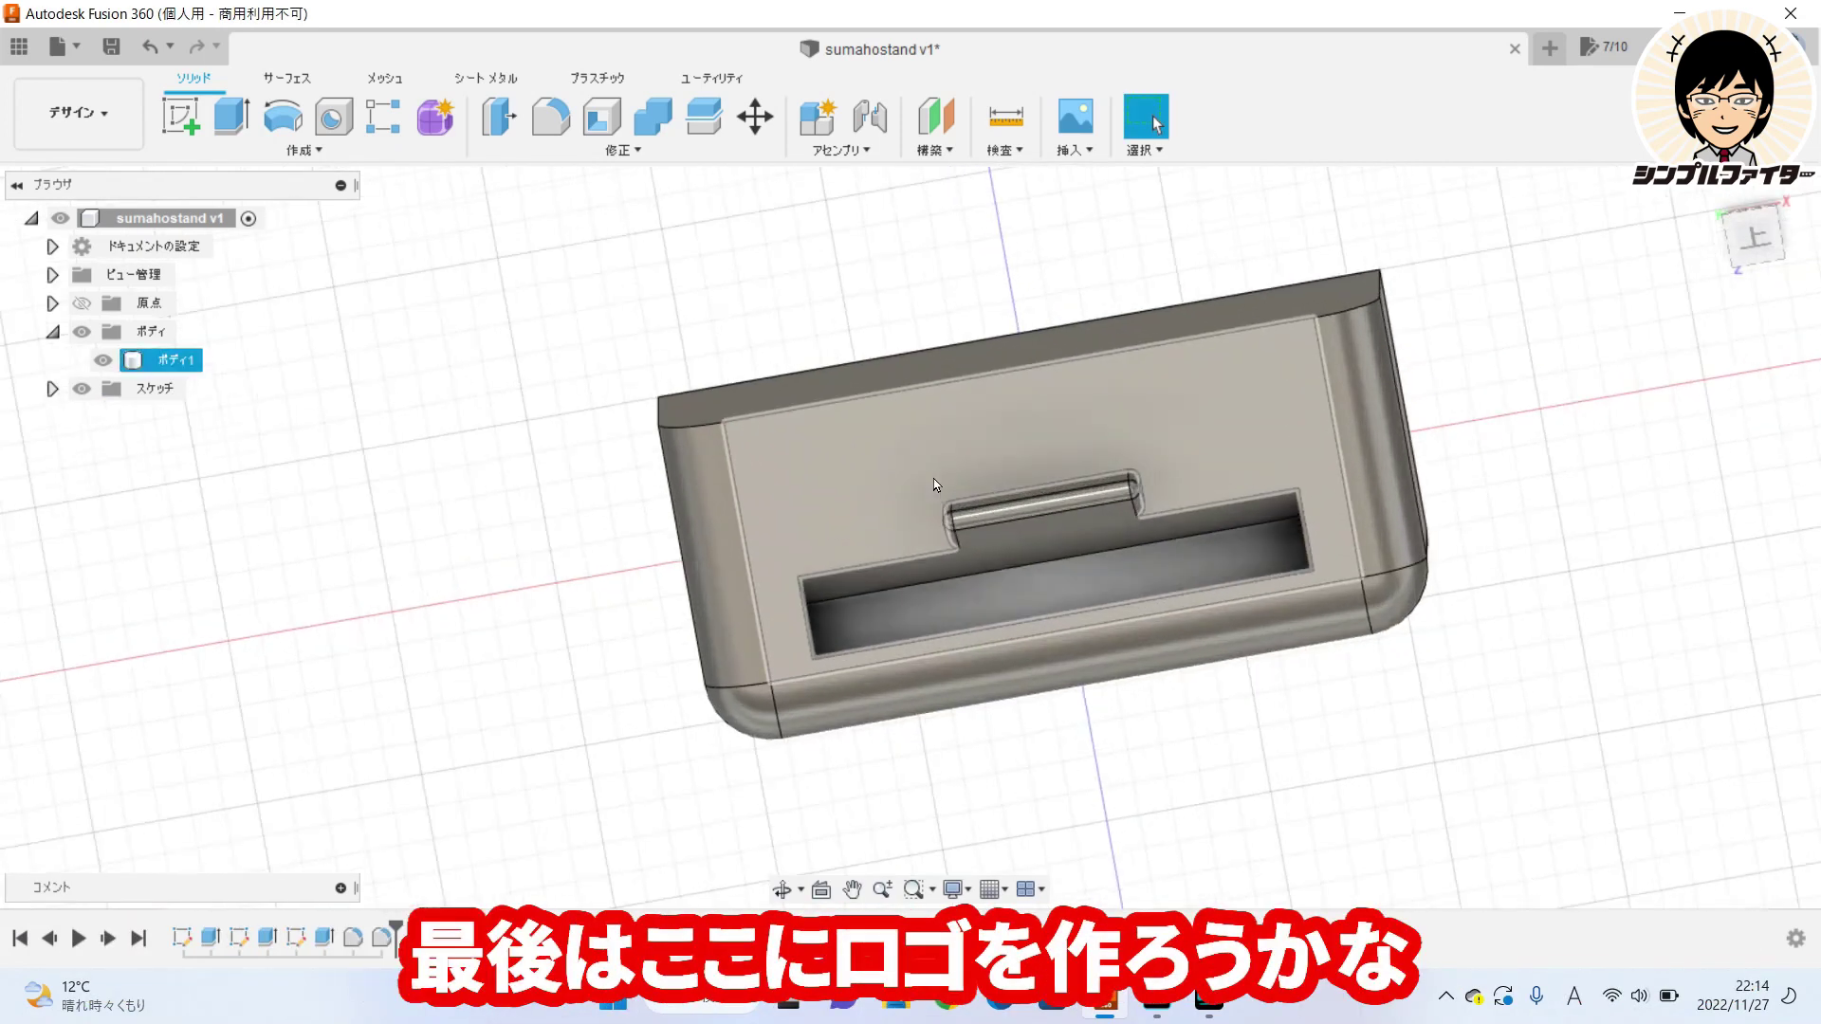
pyautogui.click(908, 437)
# Add centre-aligned 'Simple Fighter' text, 8 mm tall, in a sketch on the stand's top face.
pyautogui.click(180, 117)
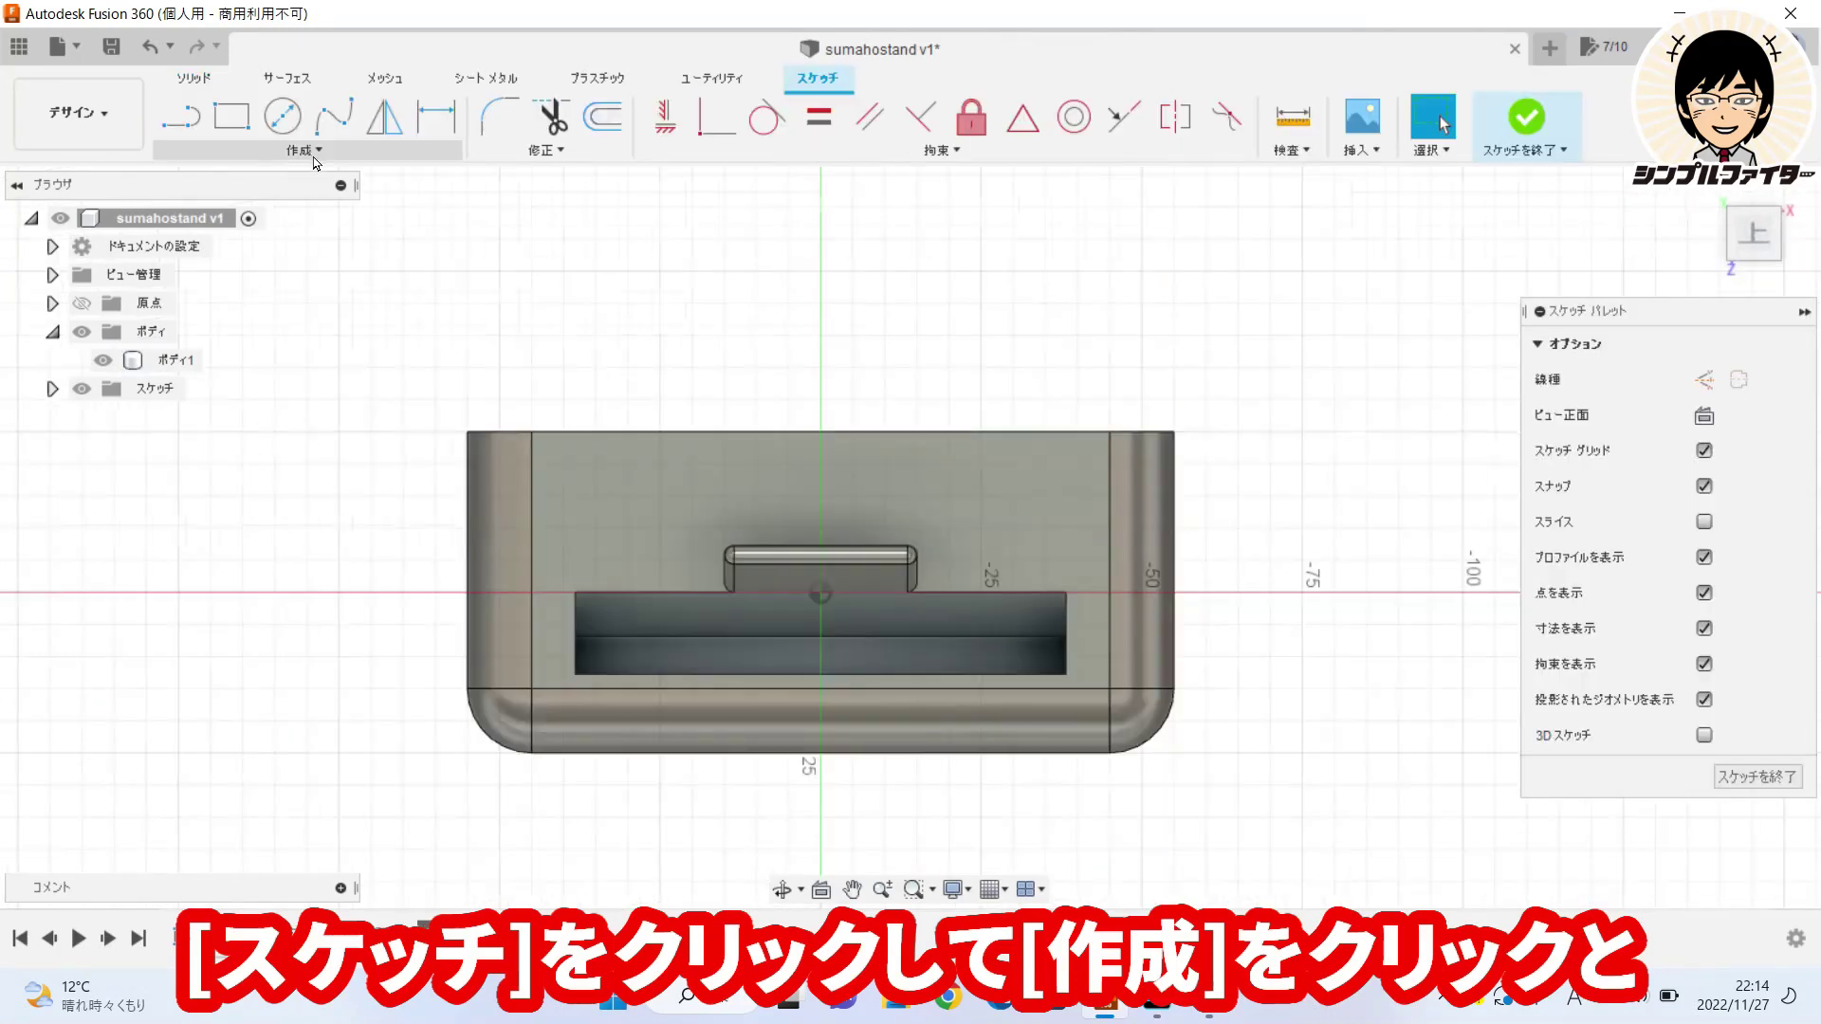
pyautogui.click(305, 149)
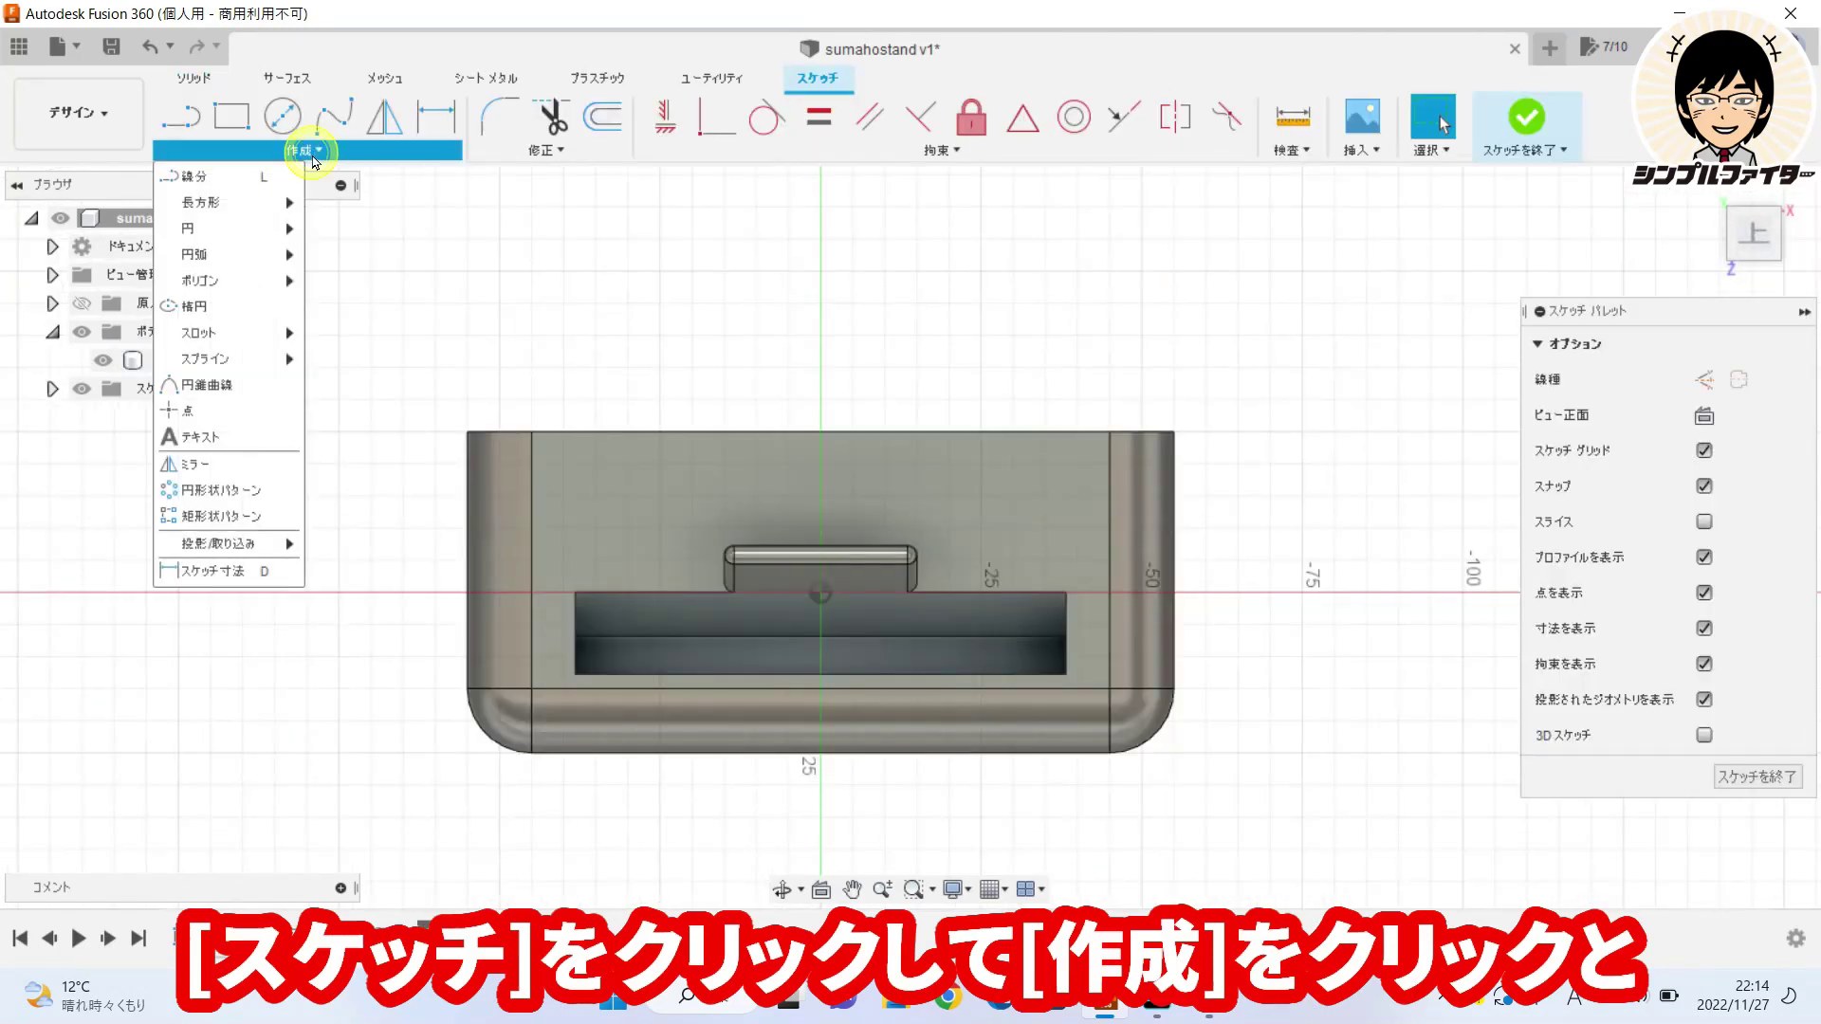
pyautogui.click(237, 444)
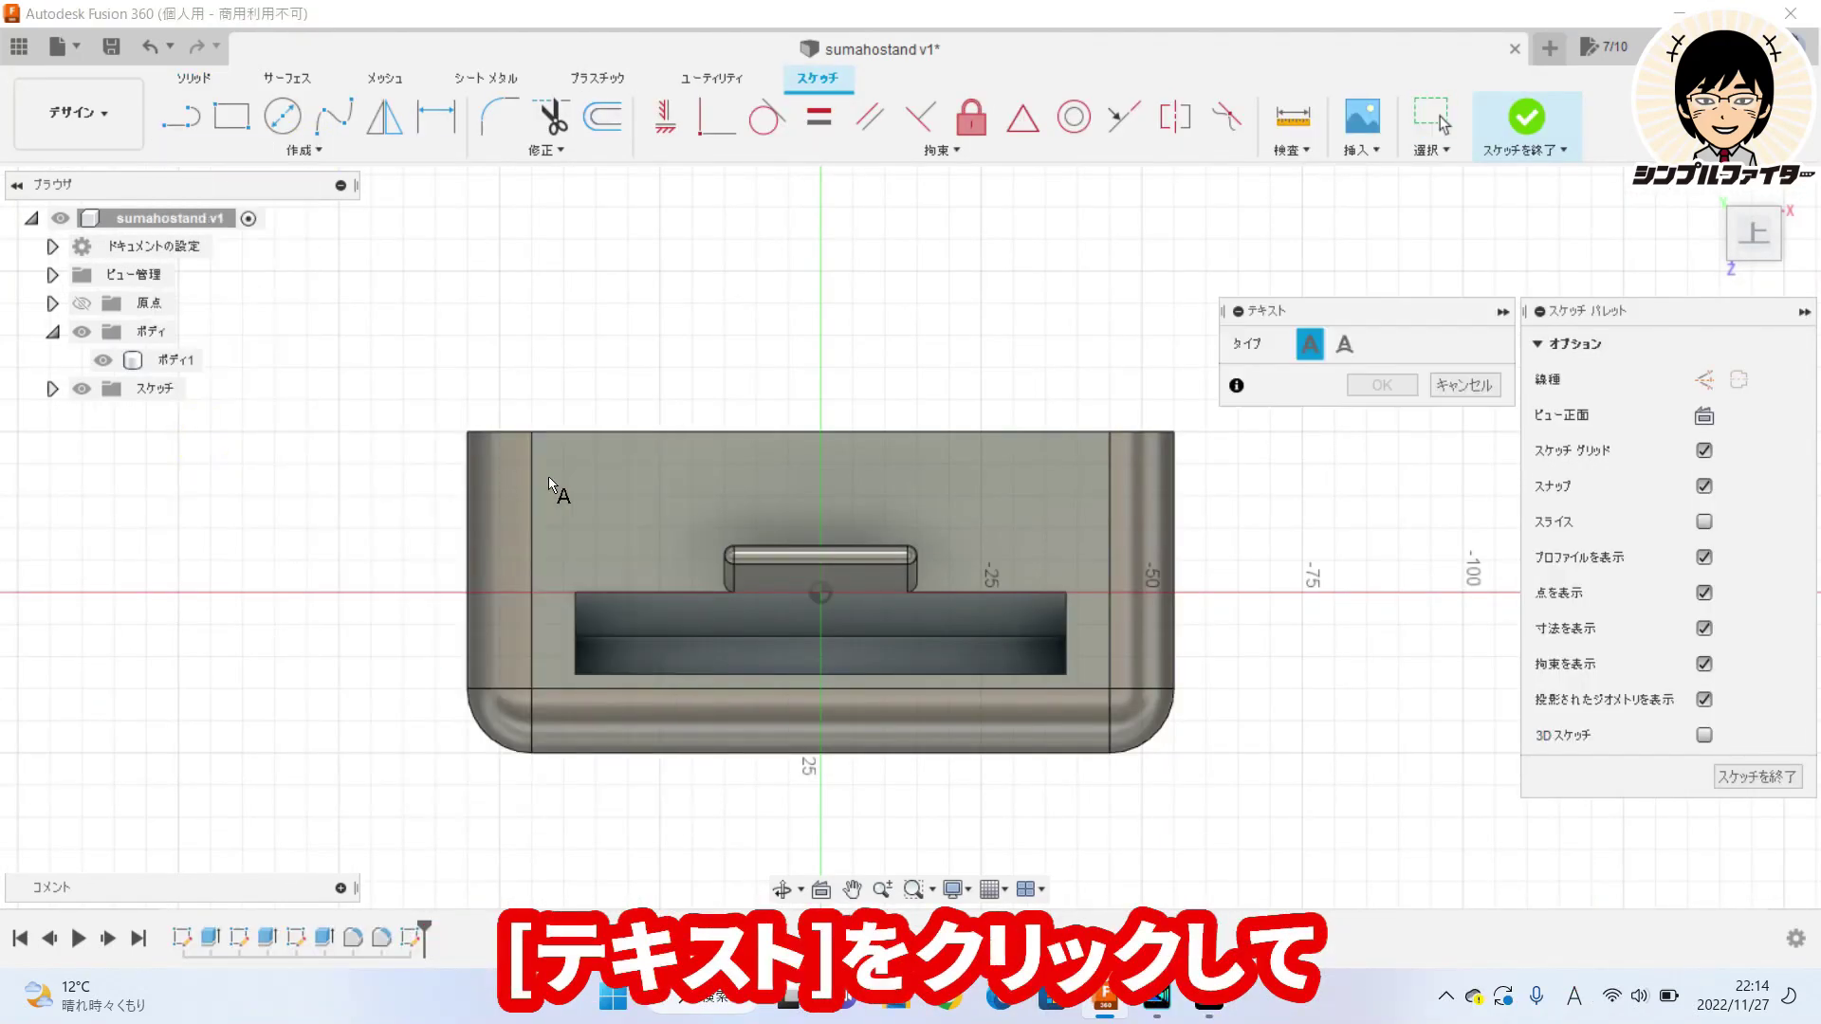
pyautogui.click(1074, 527)
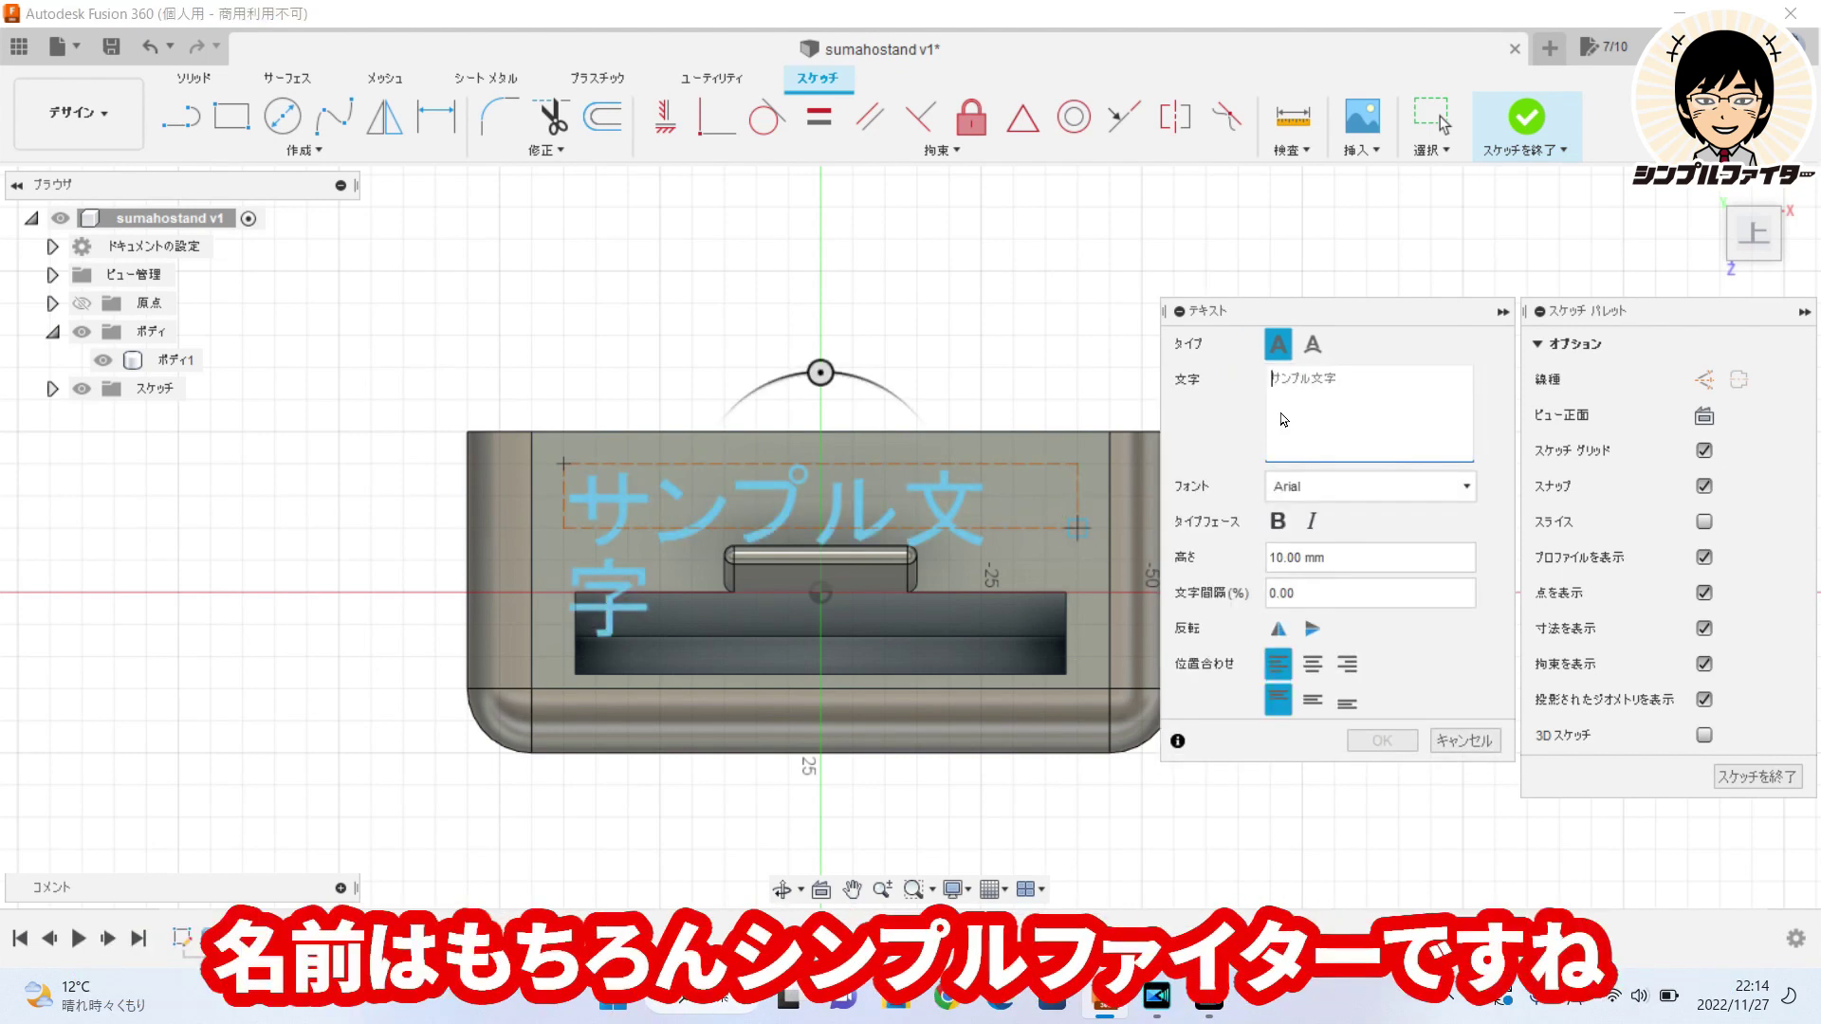
pyautogui.write('Simple Fig')
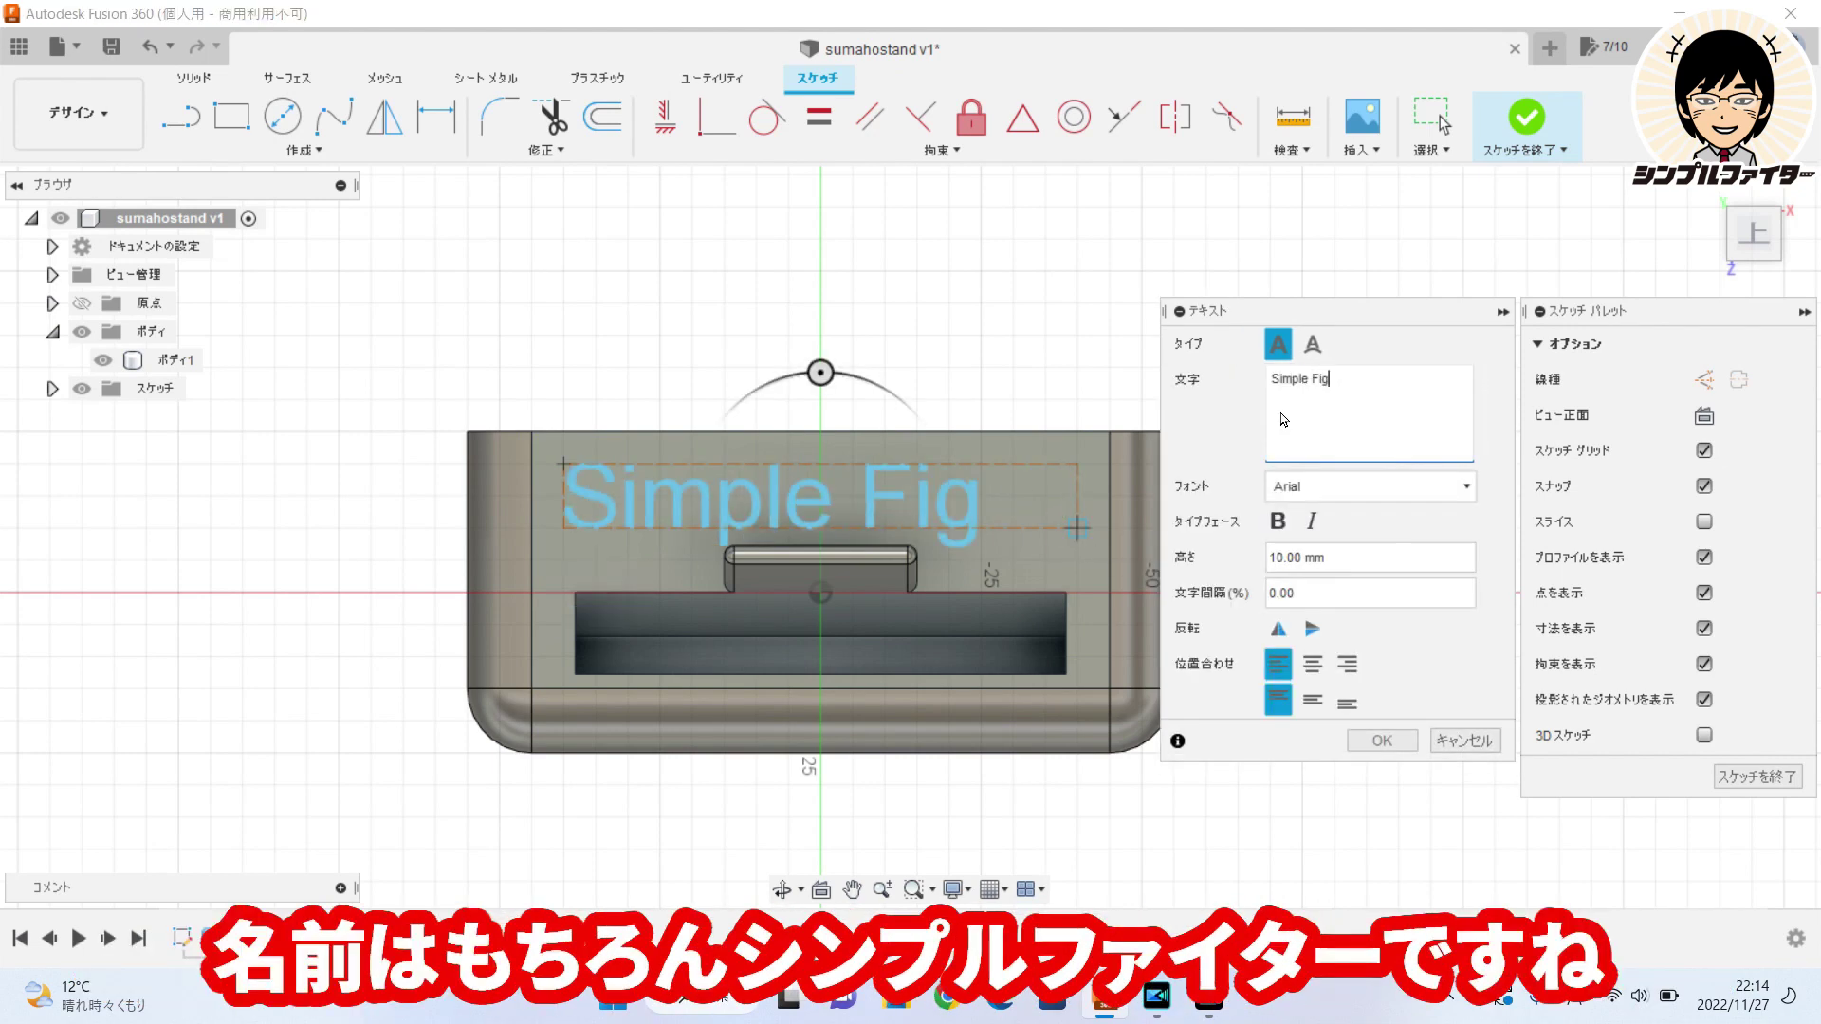
pyautogui.write('hter')
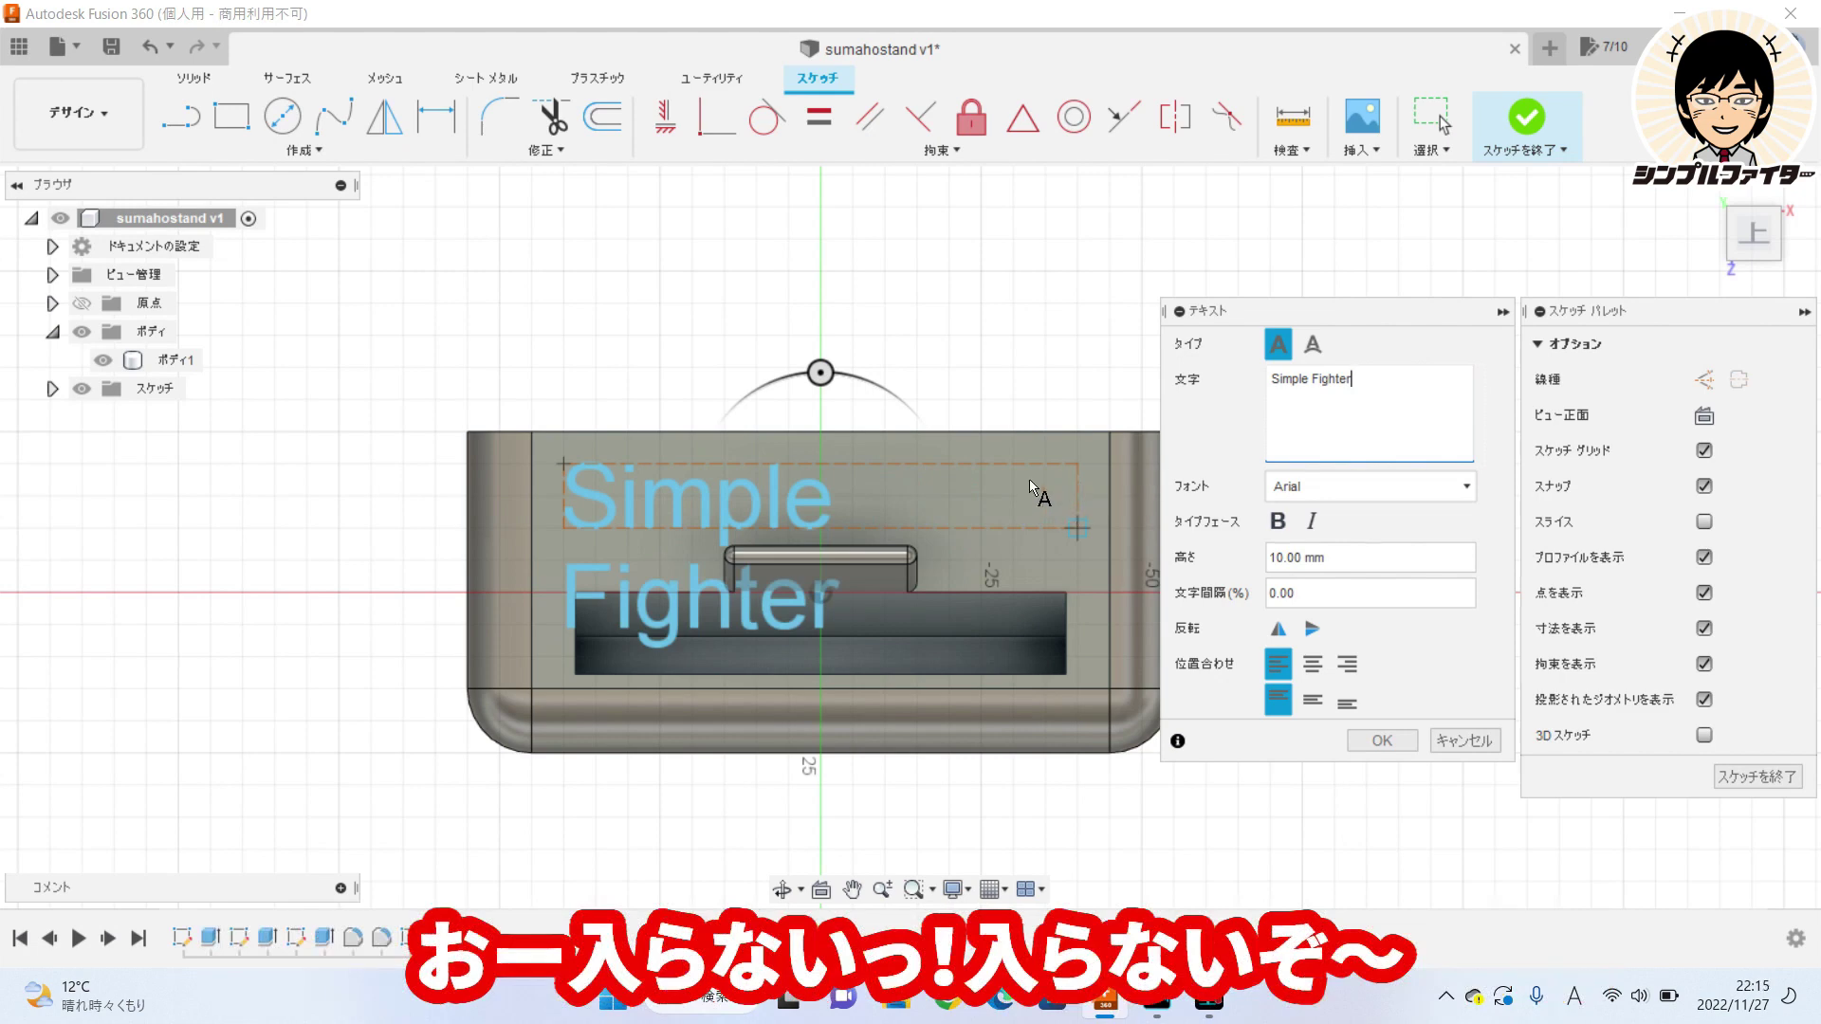
pyautogui.click(1335, 560)
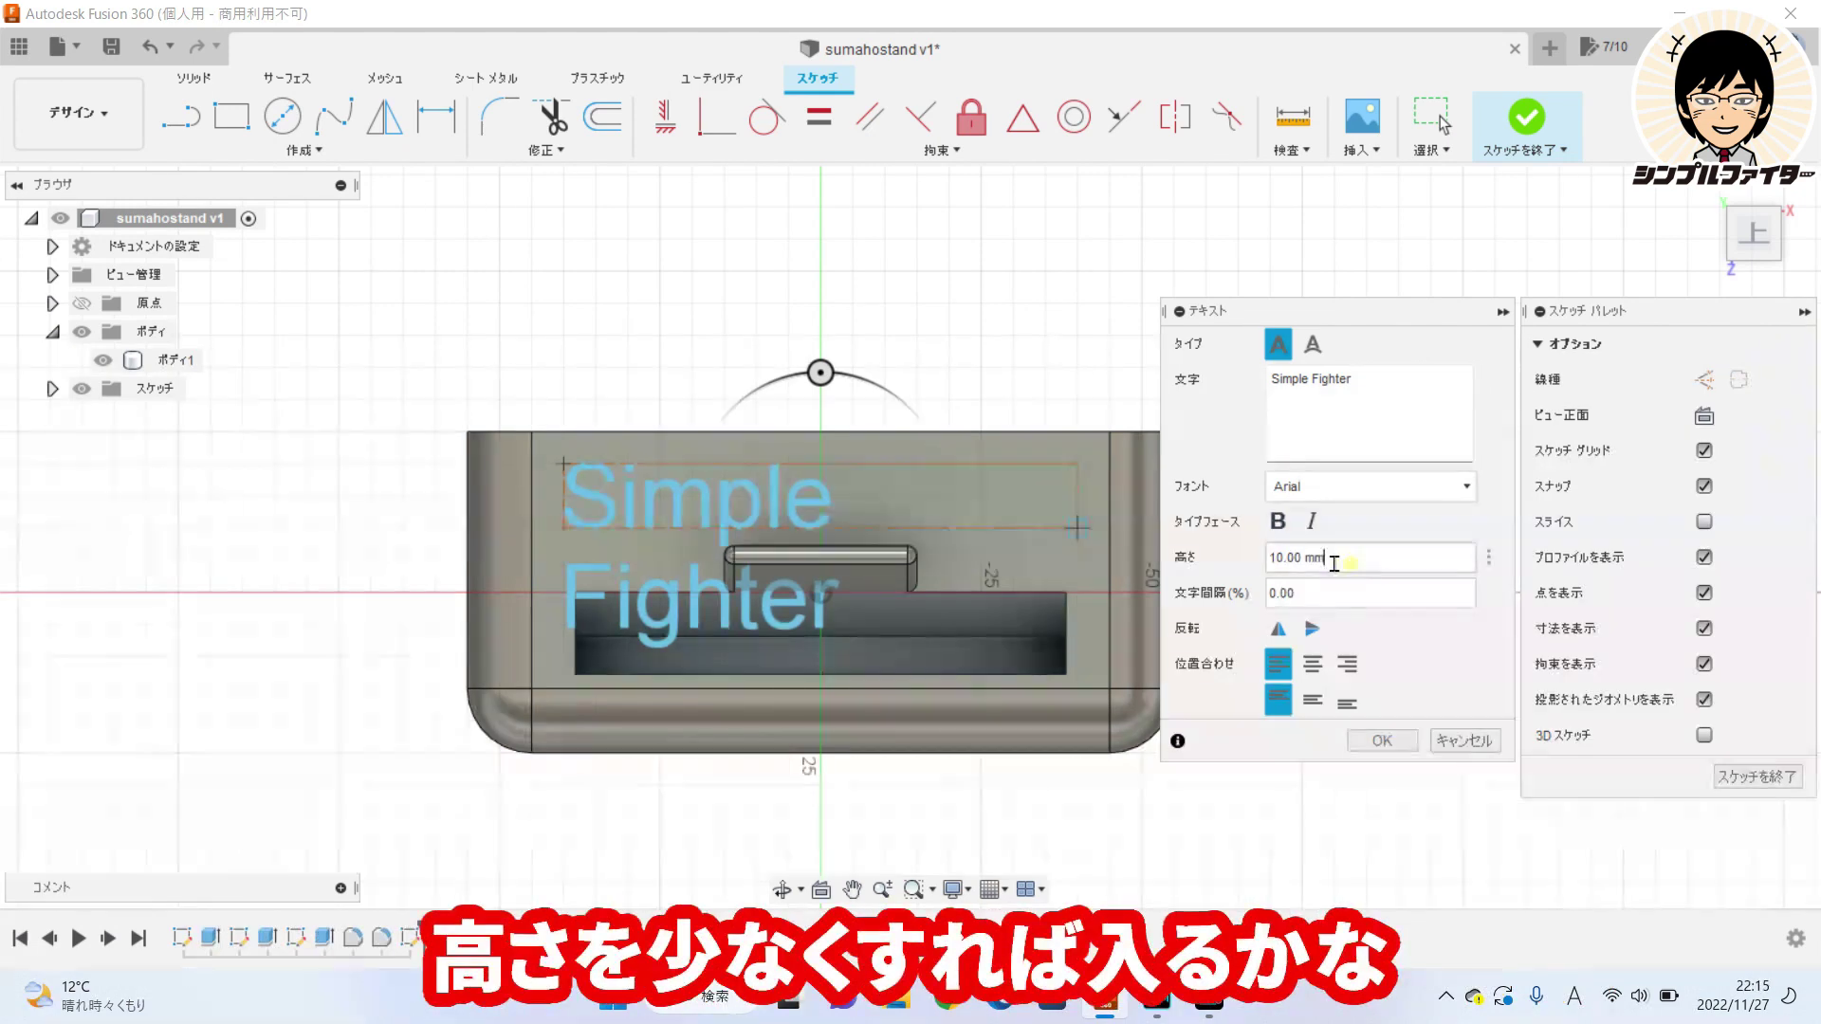
pyautogui.doubleClick(1361, 562)
pyautogui.write('9')
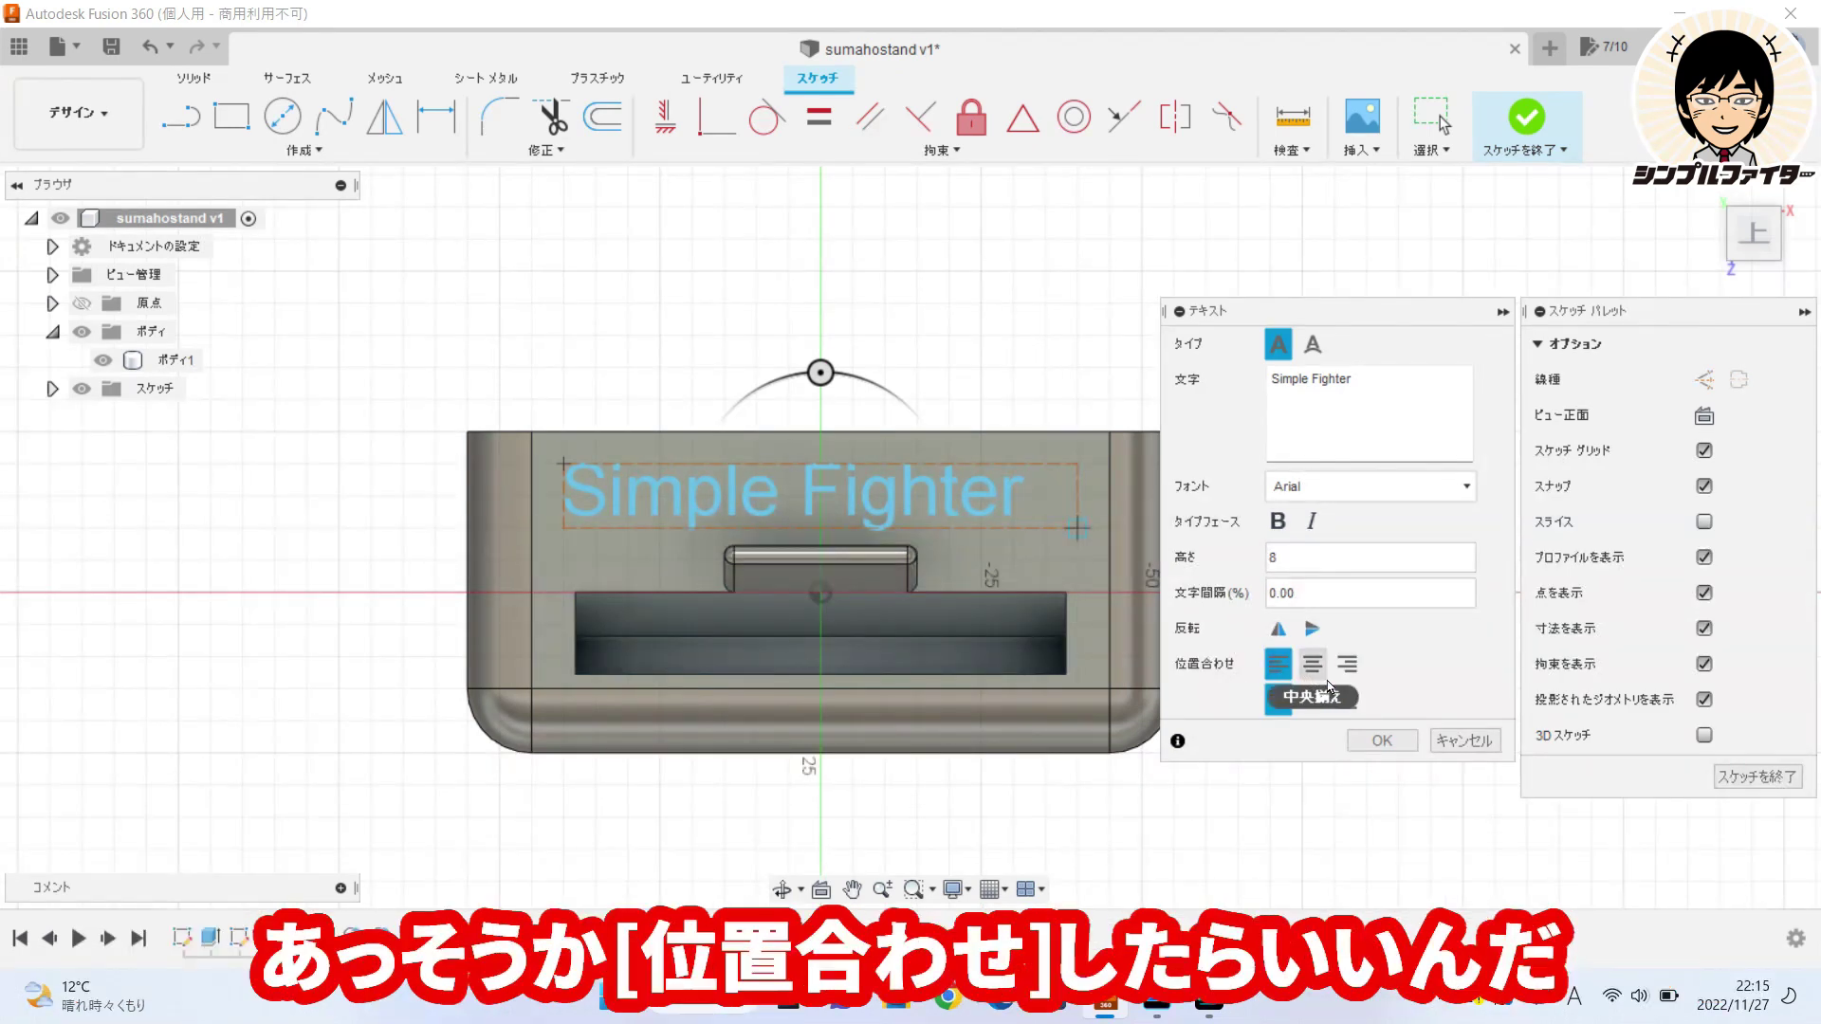
pyautogui.click(1315, 669)
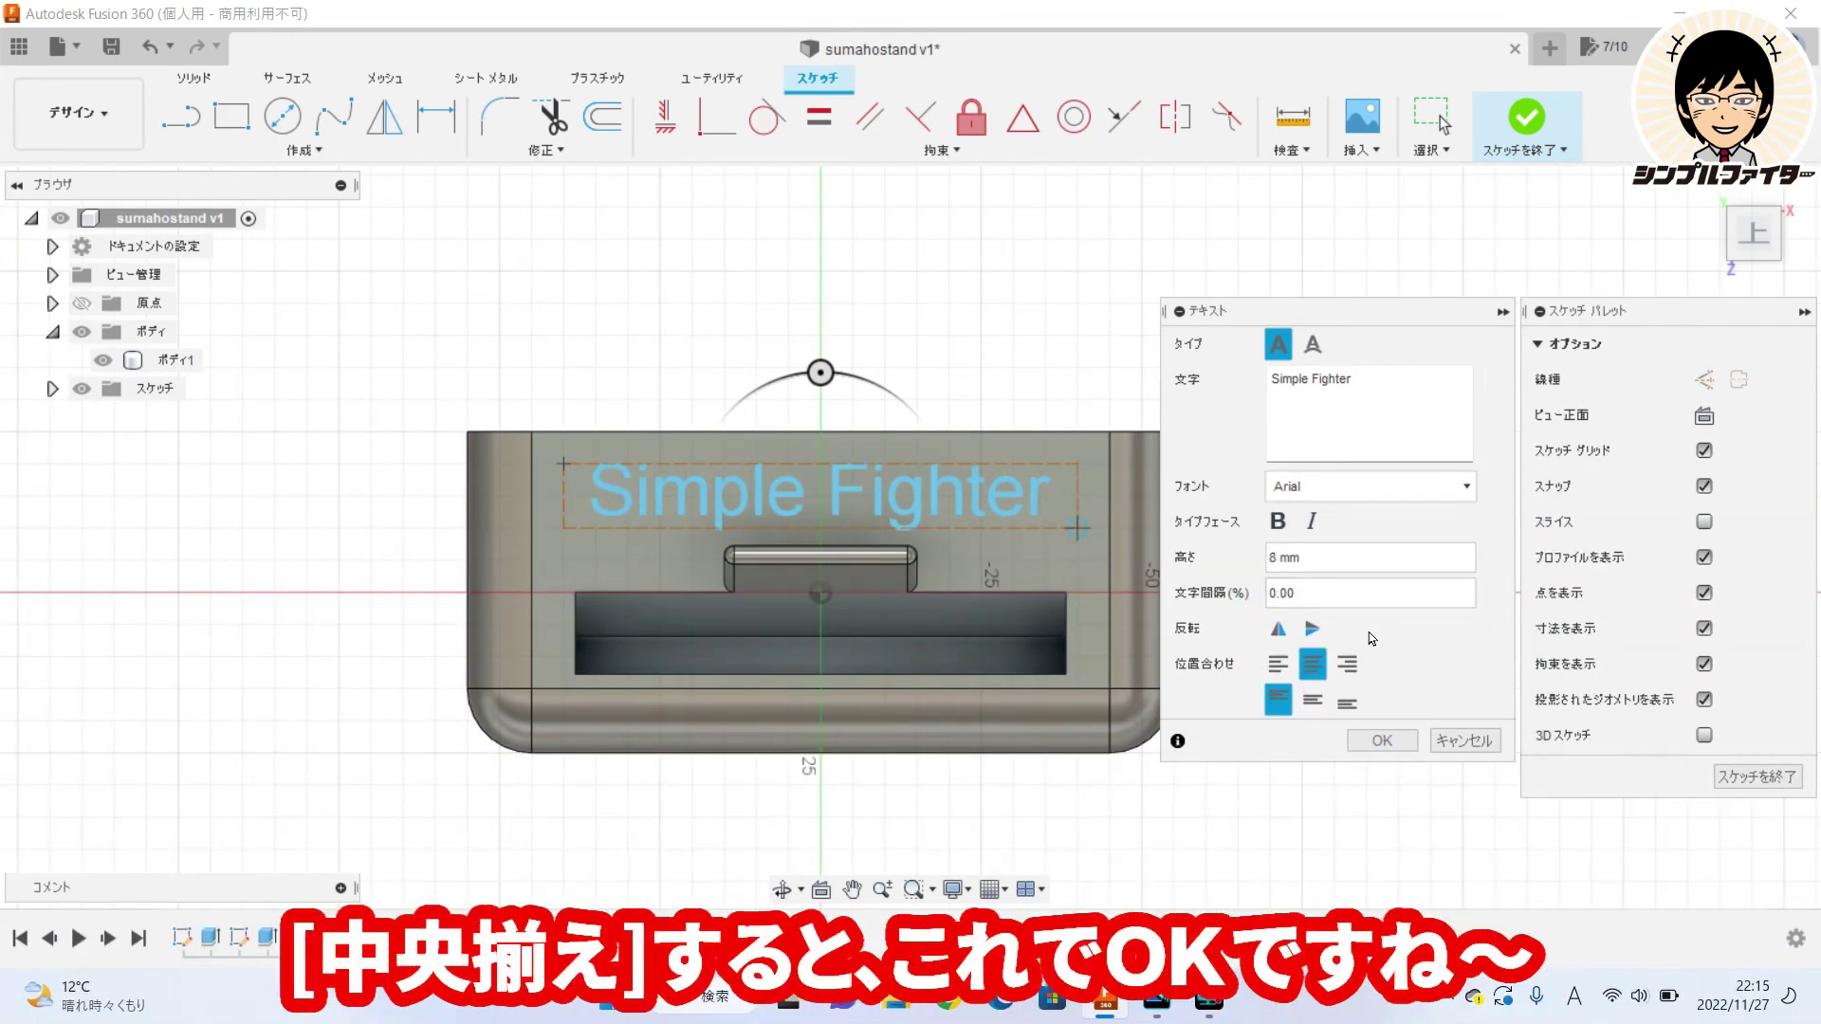
pyautogui.click(1394, 742)
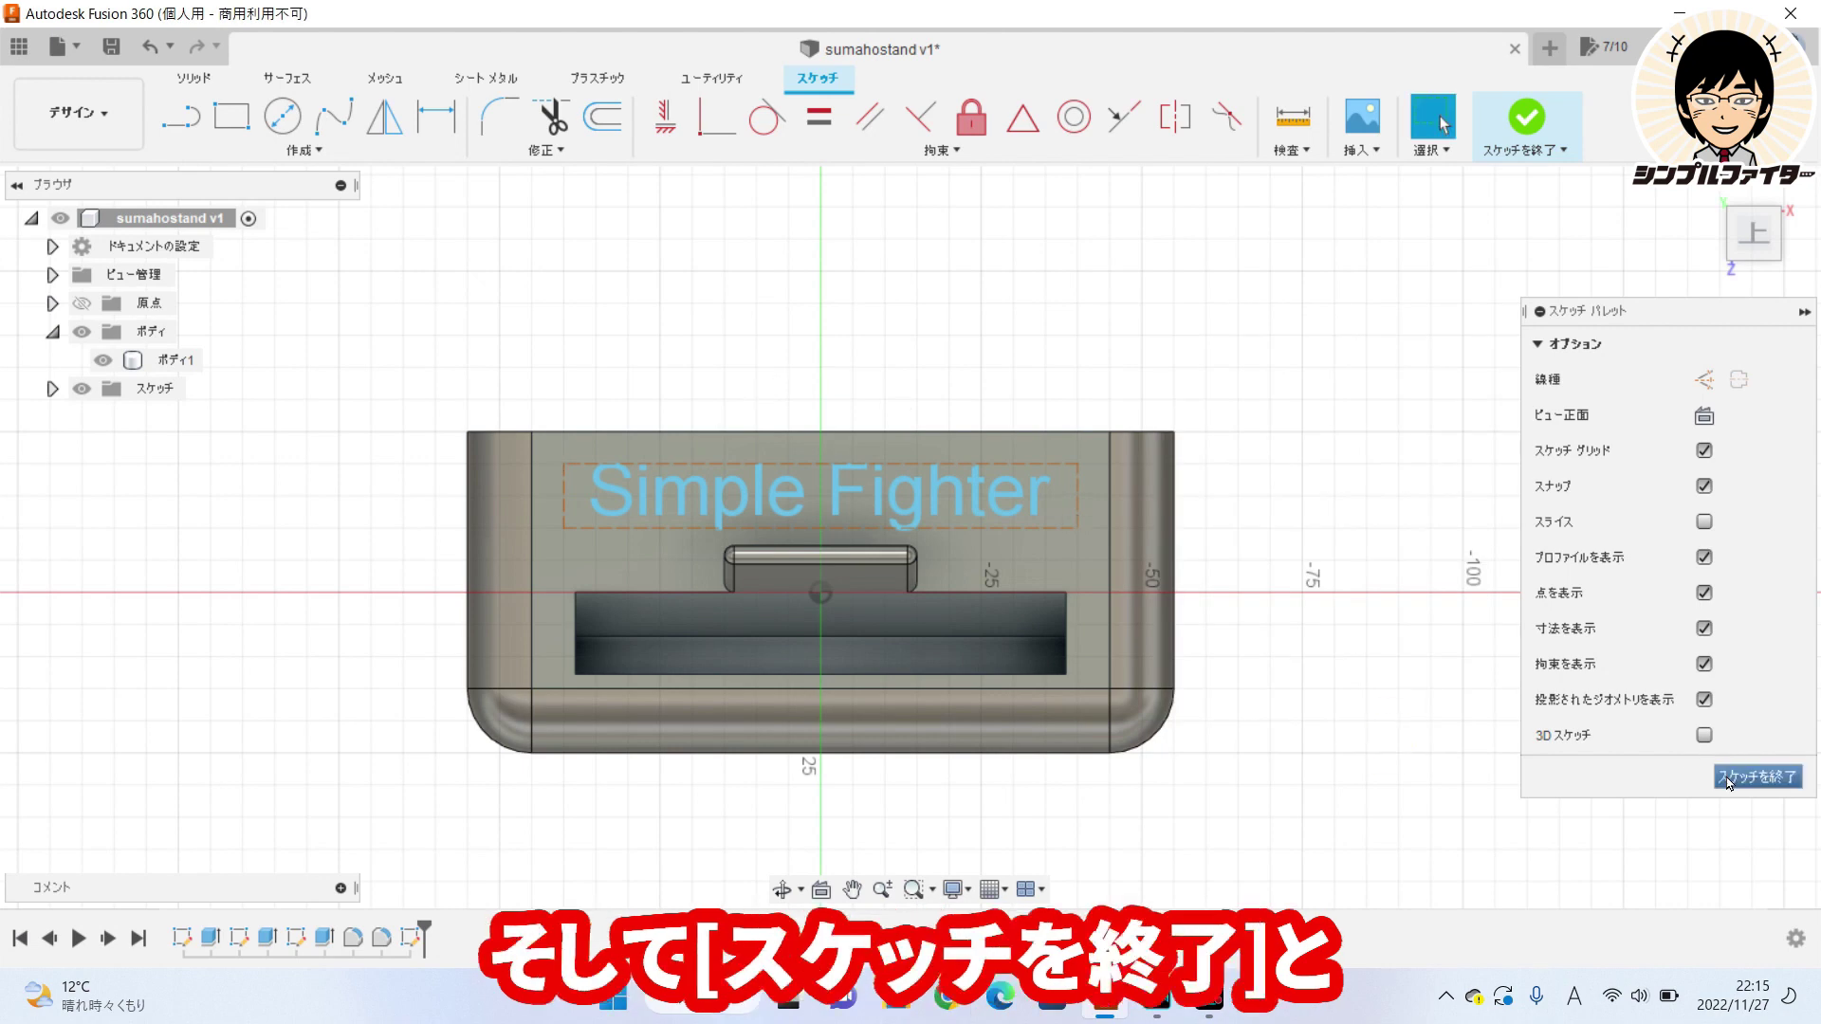
# Extrude the 'Simple Fighter' text profile 5 mm, joined to the stand body.
pyautogui.click(1730, 776)
pyautogui.moveTo(230, 119)
pyautogui.click(234, 135)
pyautogui.scroll(3, 845, 364)
pyautogui.click(845, 364)
pyautogui.moveTo(845, 360)
pyautogui.mouseDown()
pyautogui.moveTo(850, 300)
pyautogui.moveTo(854, 346)
pyautogui.mouseUp()
pyautogui.click(1012, 419)
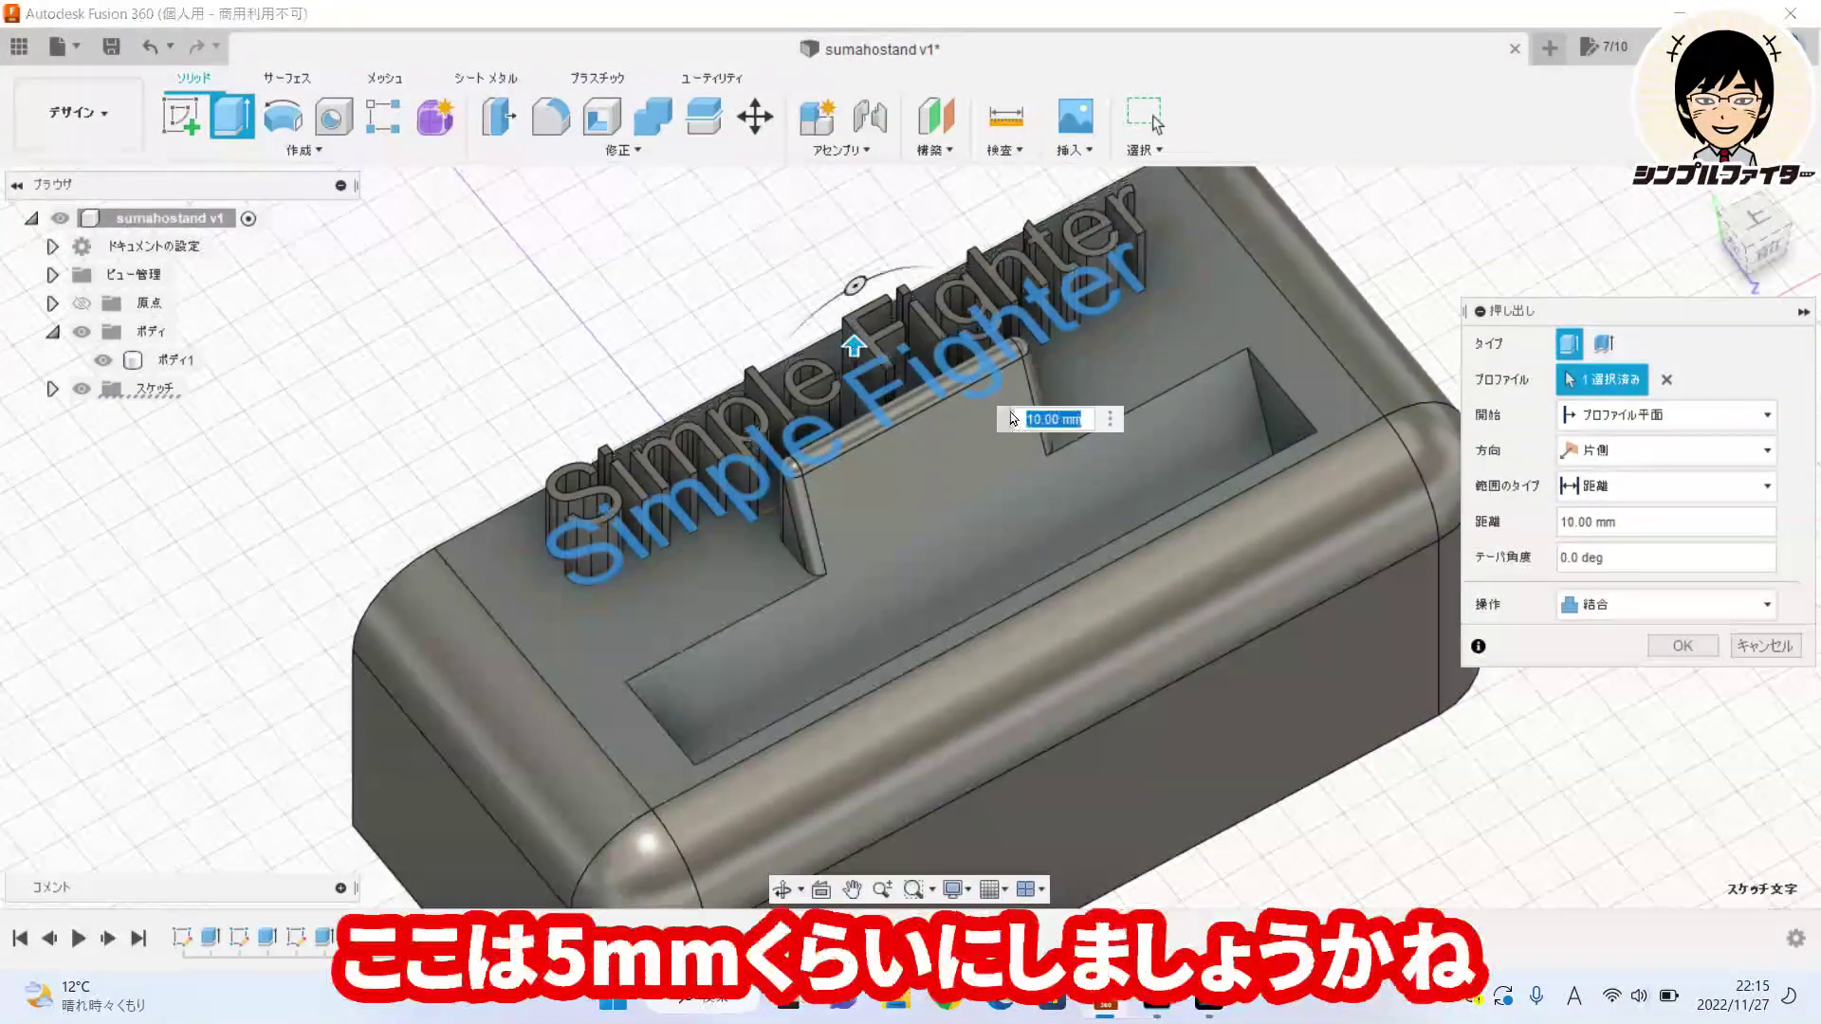
pyautogui.write('5')
pyautogui.press('Return')
pyautogui.press('Return')
pyautogui.moveTo(1013, 419)
pyautogui.keyDown('shift'); pyautogui.mouseDown(button='middle')
pyautogui.moveTo(1132, 472)
pyautogui.moveTo(1237, 377)
pyautogui.mouseUp(button='middle'); pyautogui.keyUp('shift')
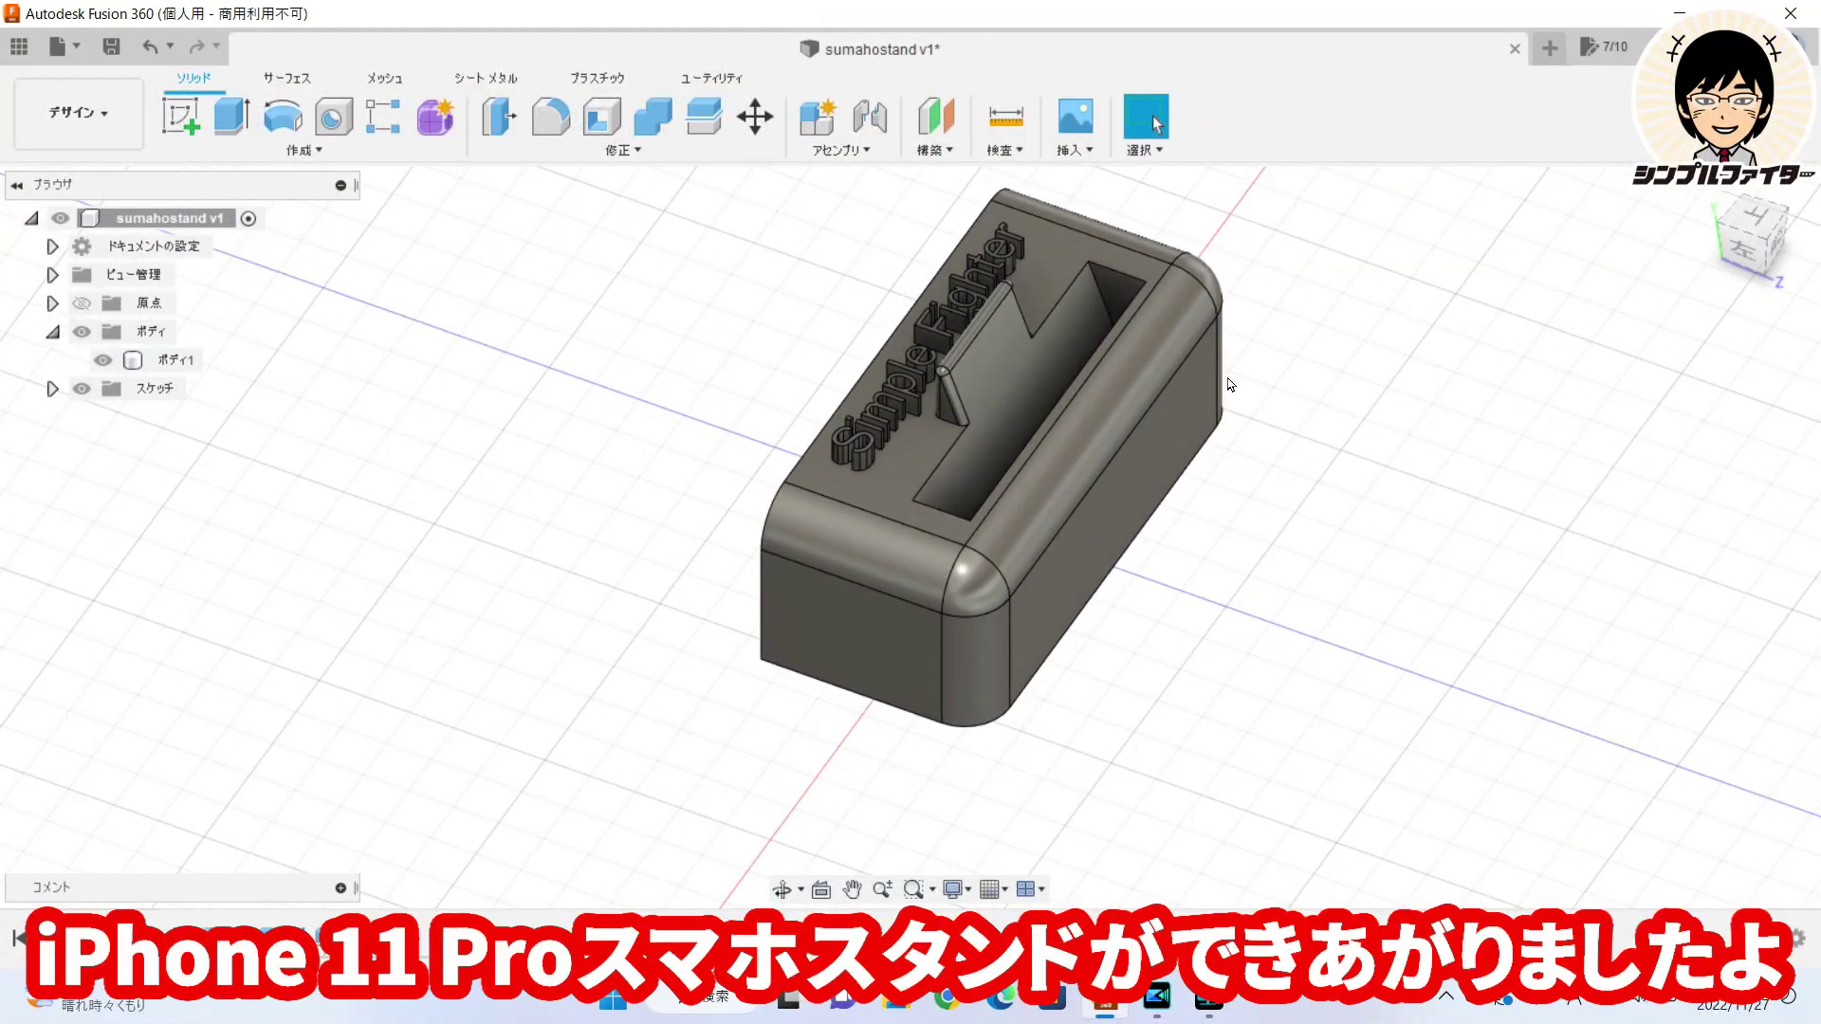
pyautogui.scroll(2, 1230, 384)
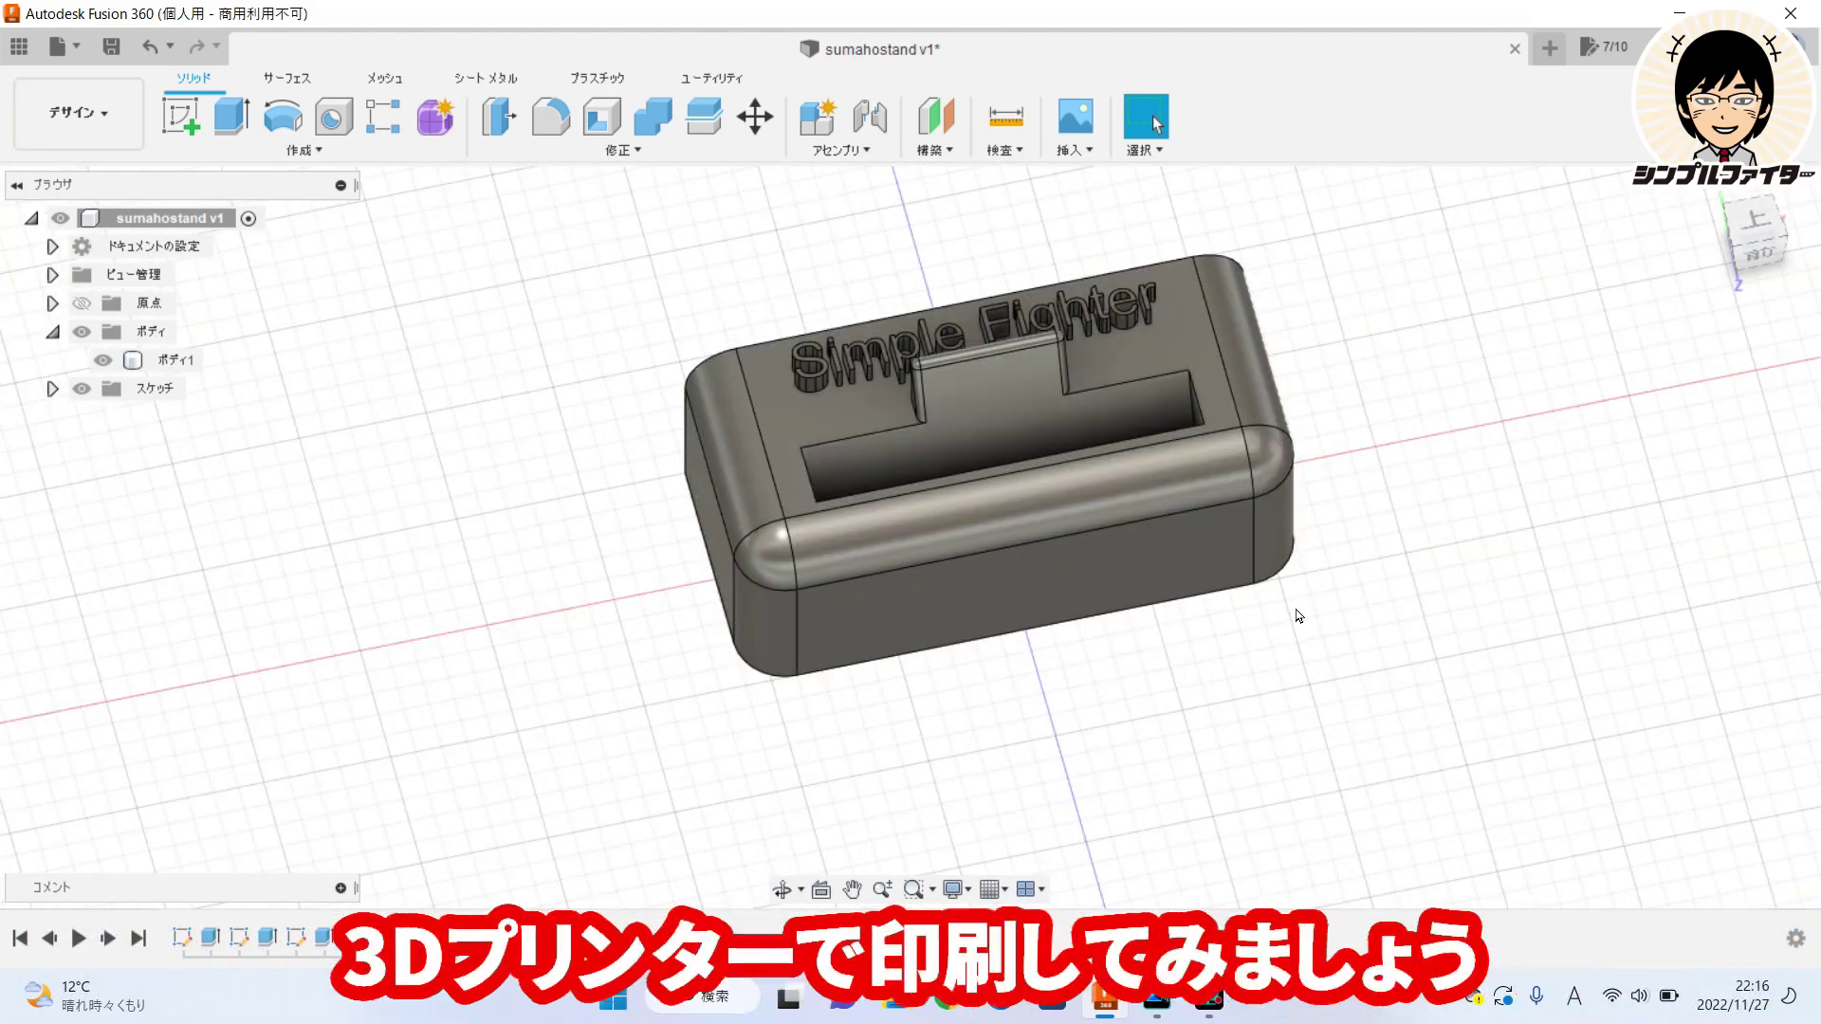
# Set up 3D Print export of the stand body at High refinement, without a print utility.
pyautogui.click(58, 46)
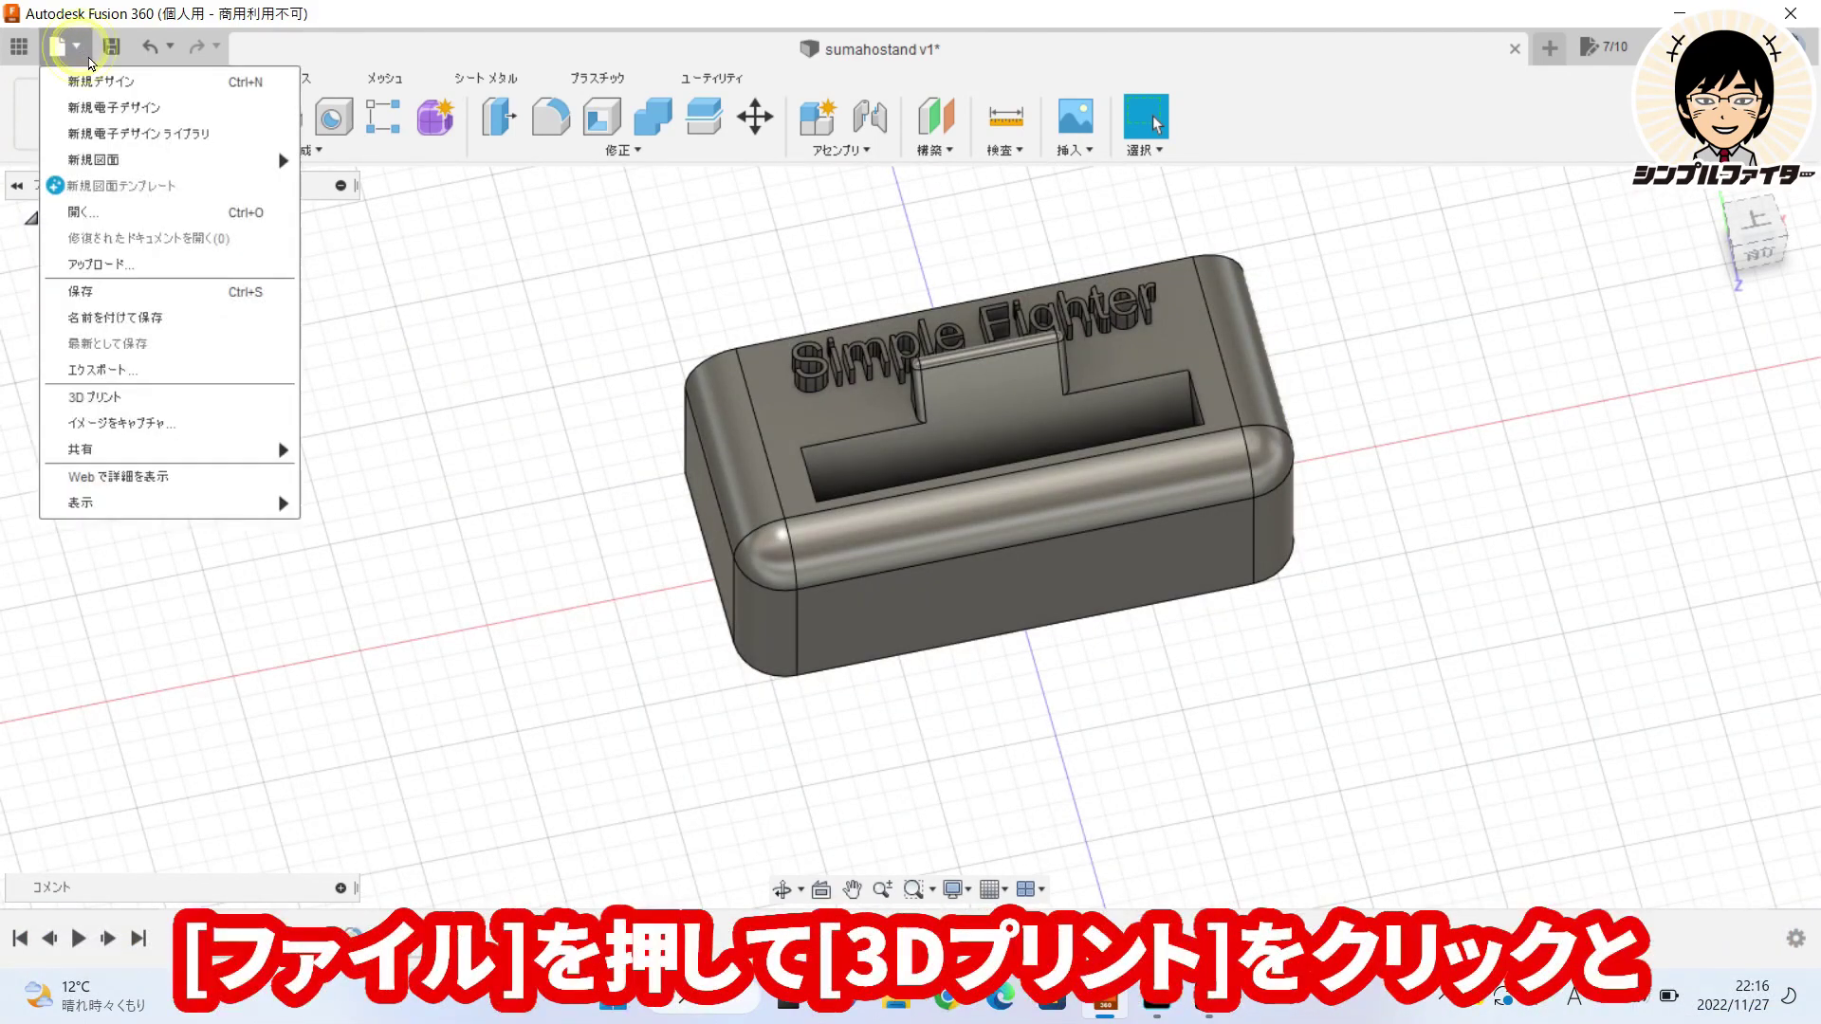
pyautogui.click(130, 410)
pyautogui.click(1715, 559)
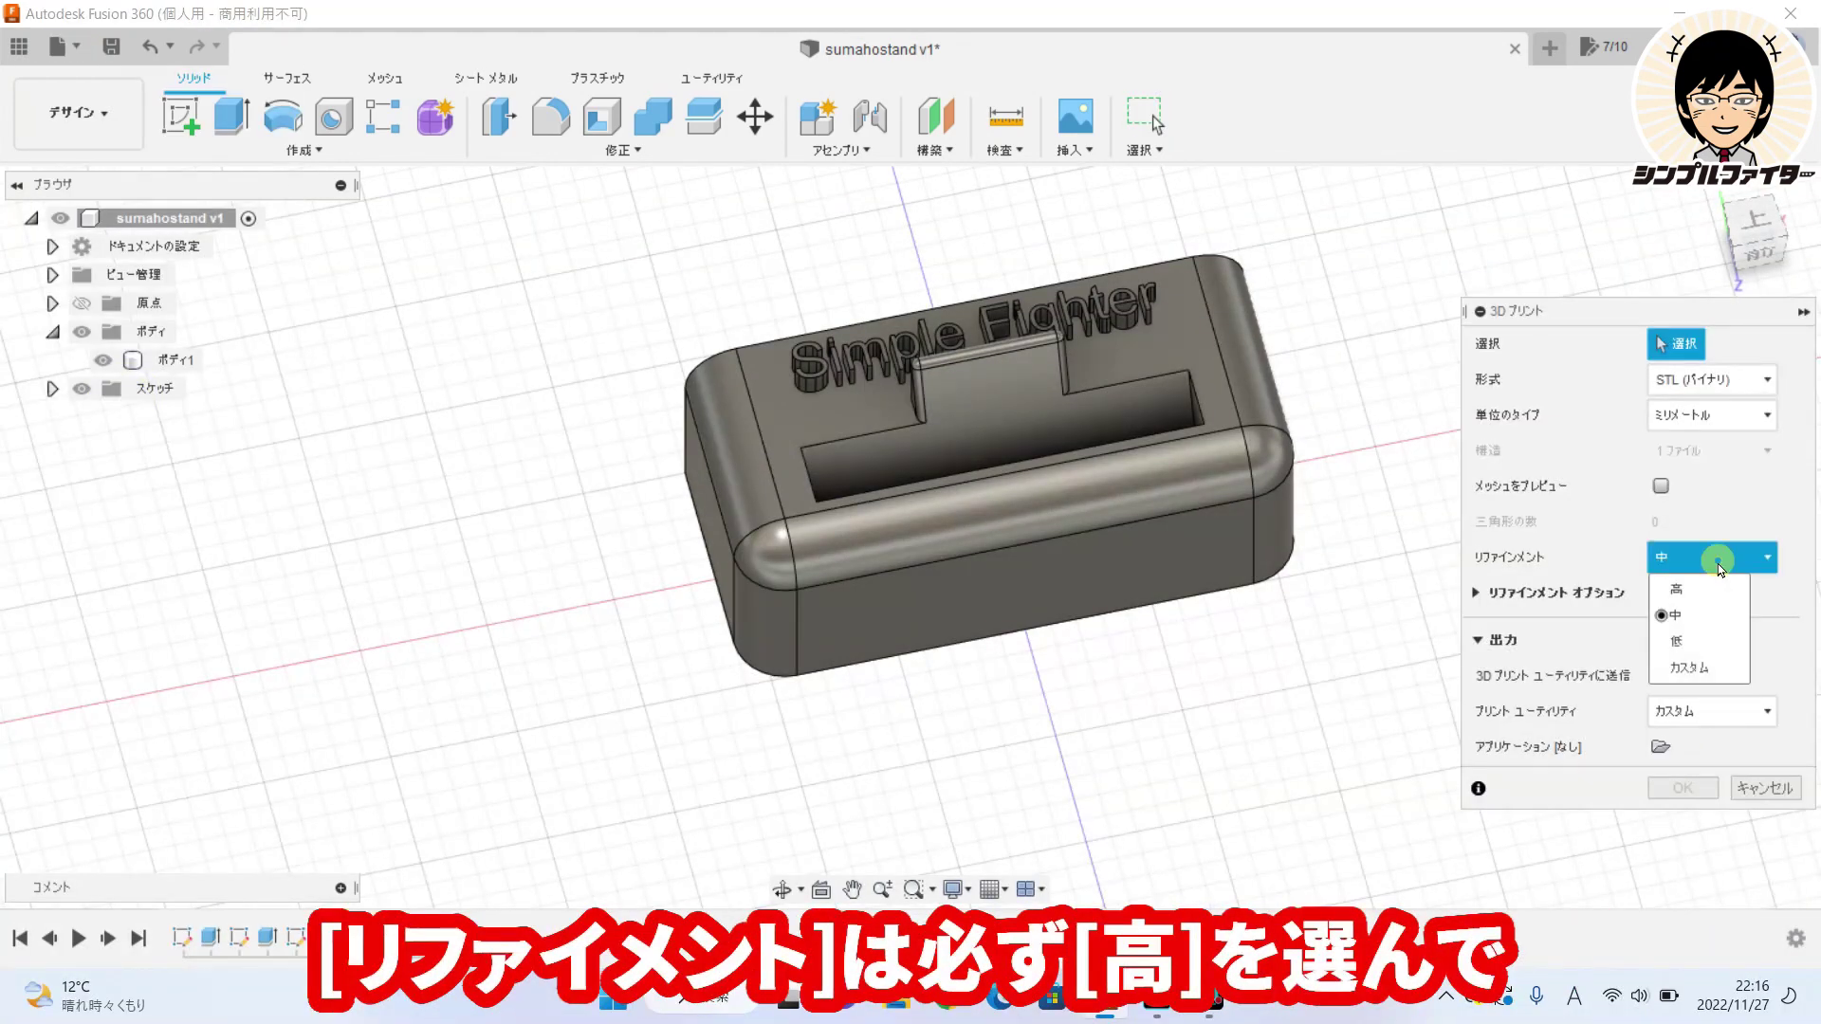
pyautogui.click(1669, 580)
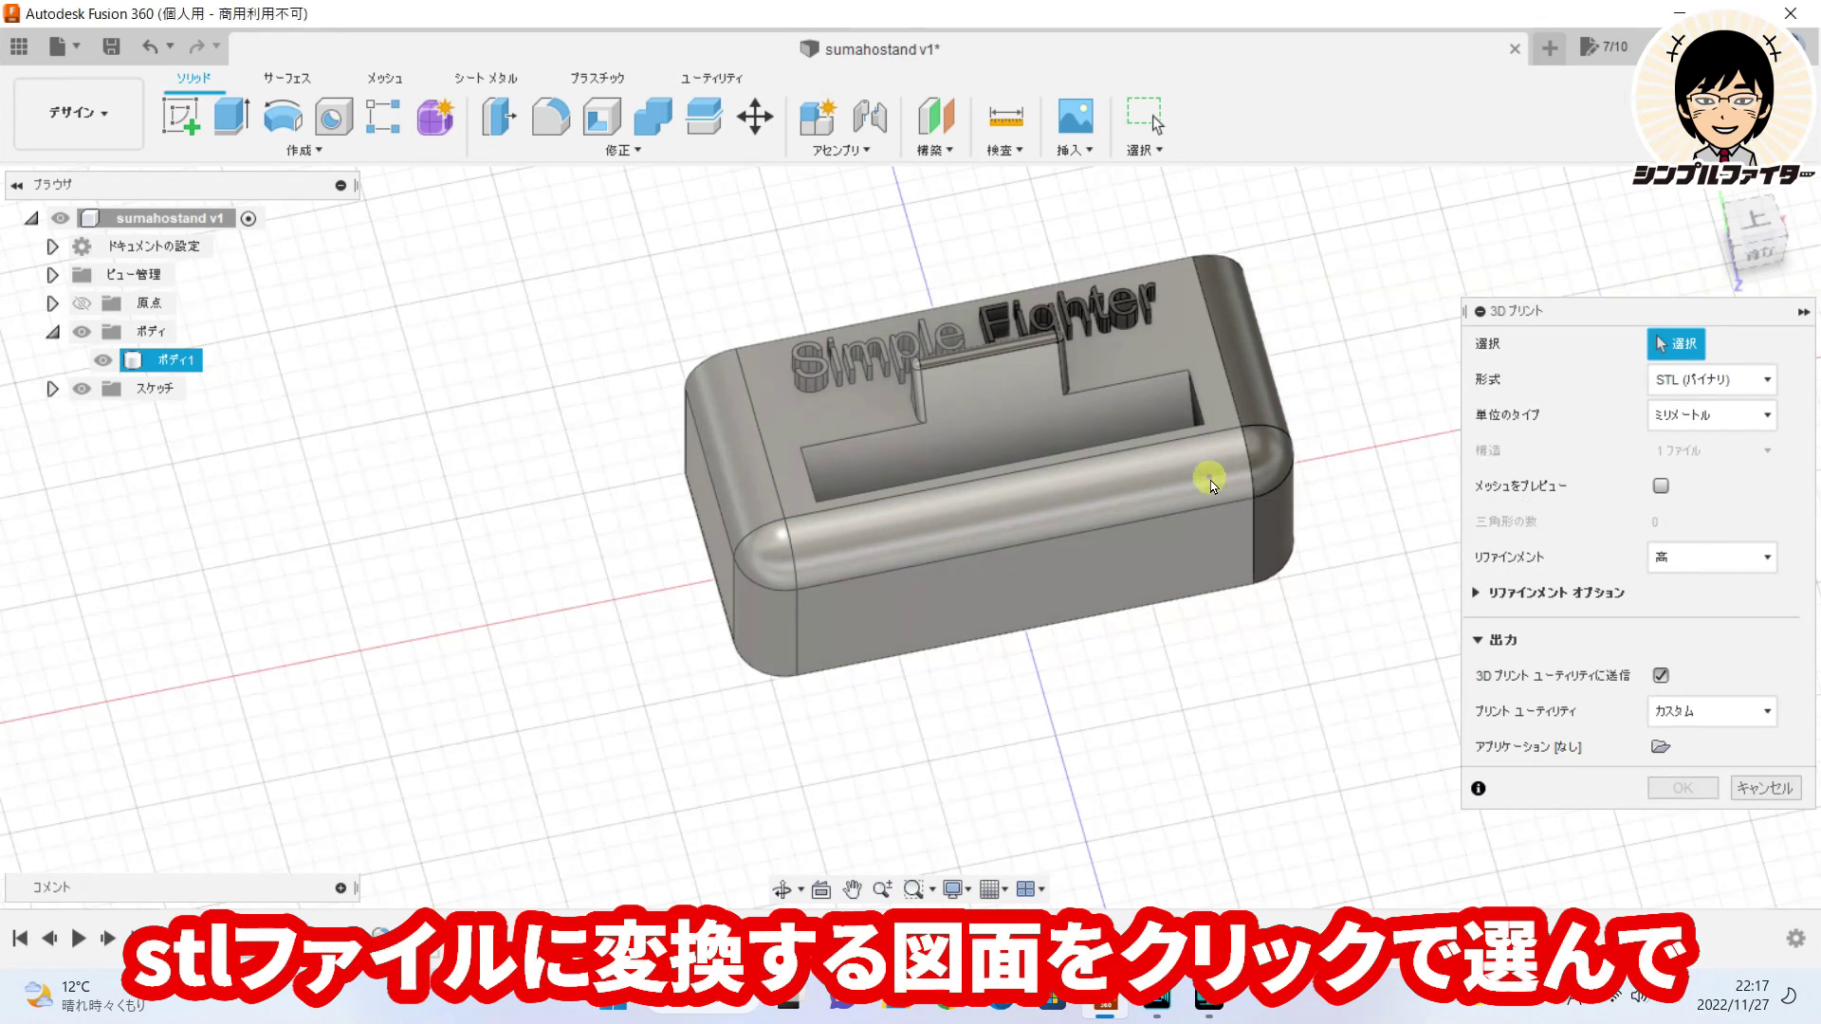
pyautogui.click(1210, 480)
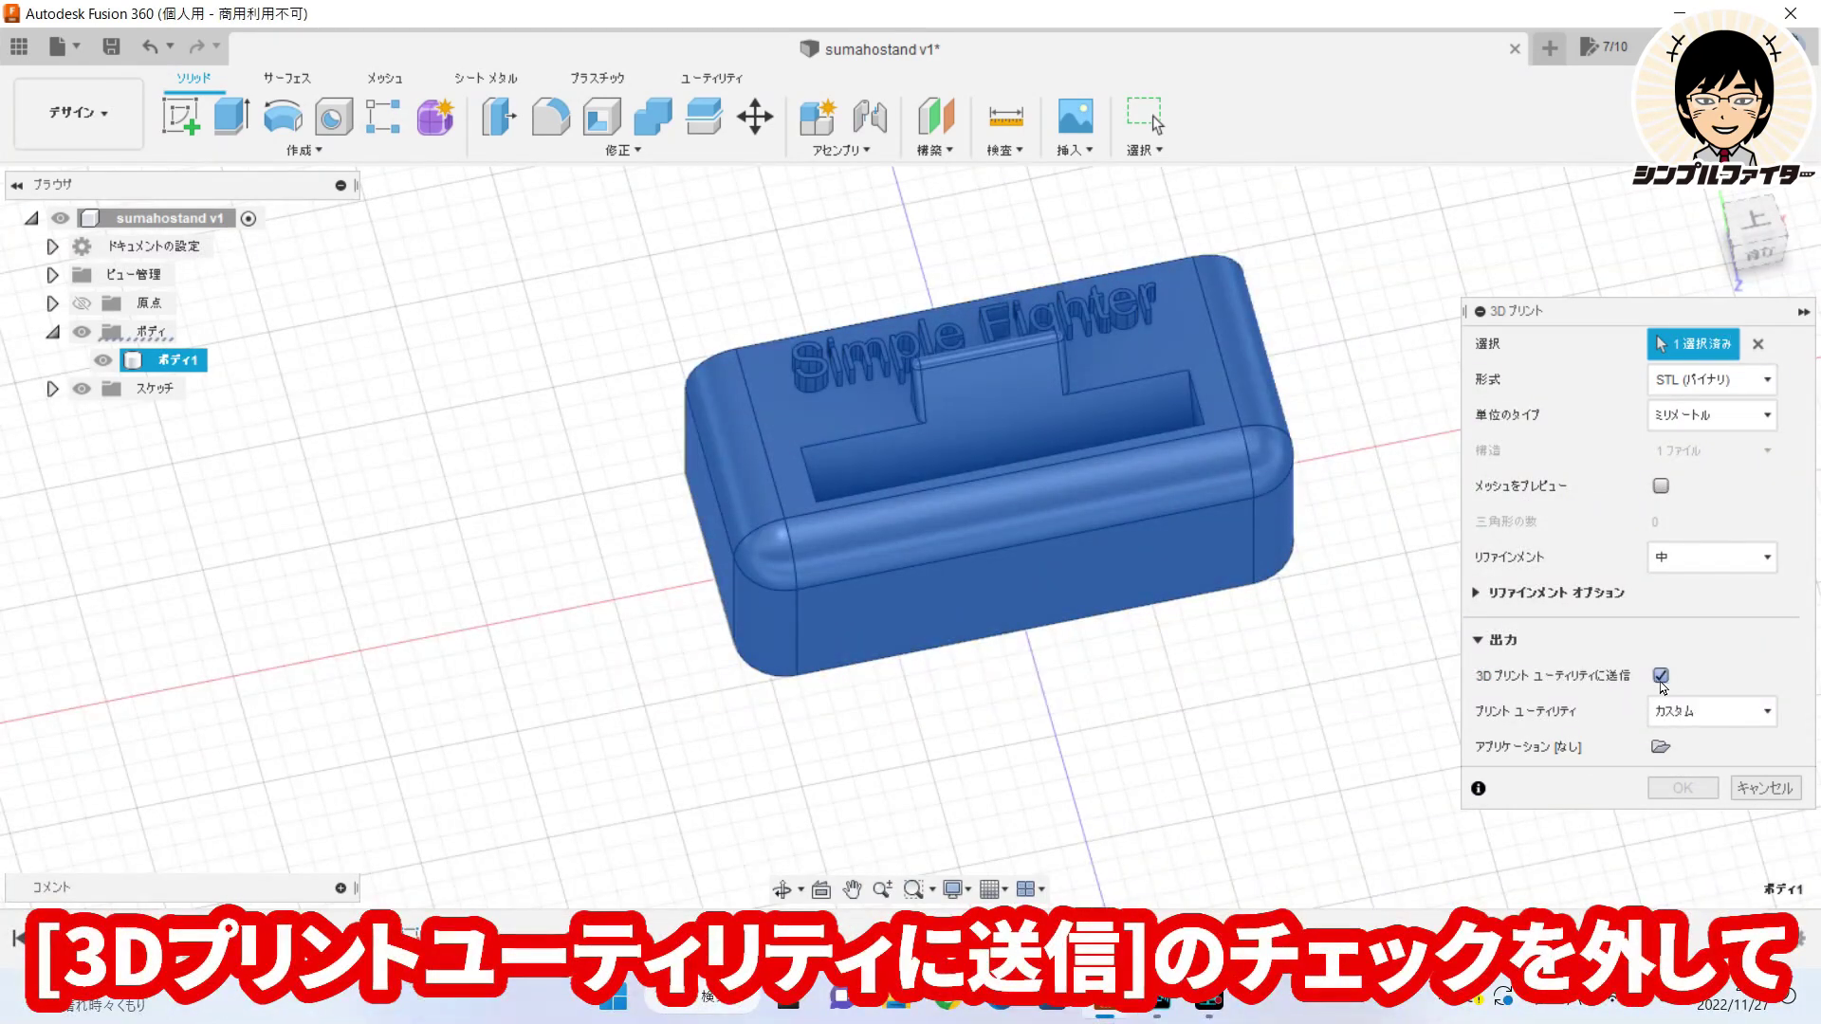
pyautogui.click(1660, 677)
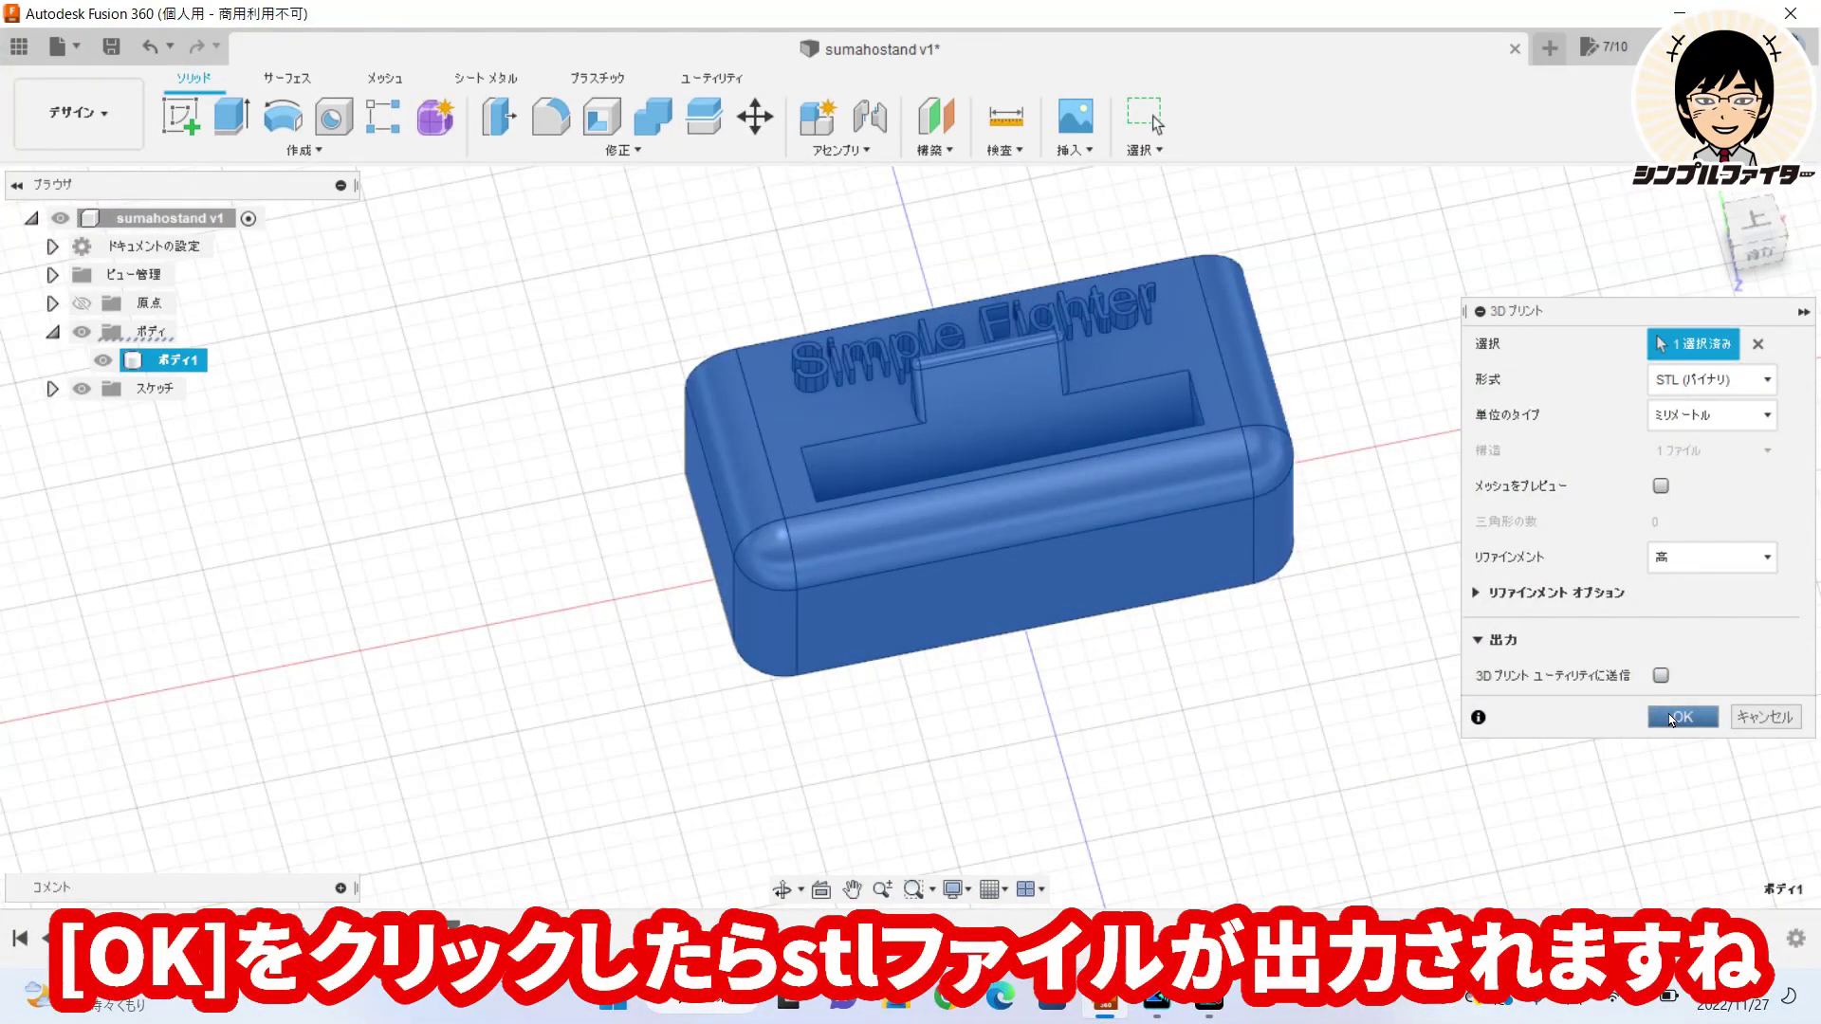